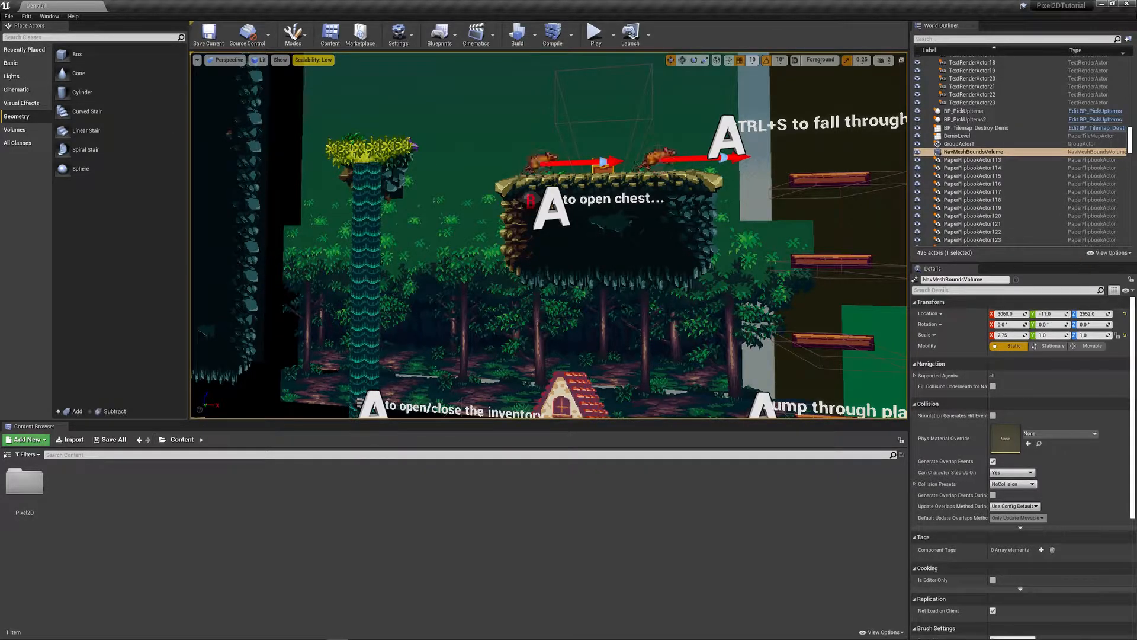
# Browse the placeable actors in the Lights, Visual Effects, Geometry and Volumes categories.
pyautogui.moveTo(629, 262); pyautogui.dragTo(604, 250, button='right')
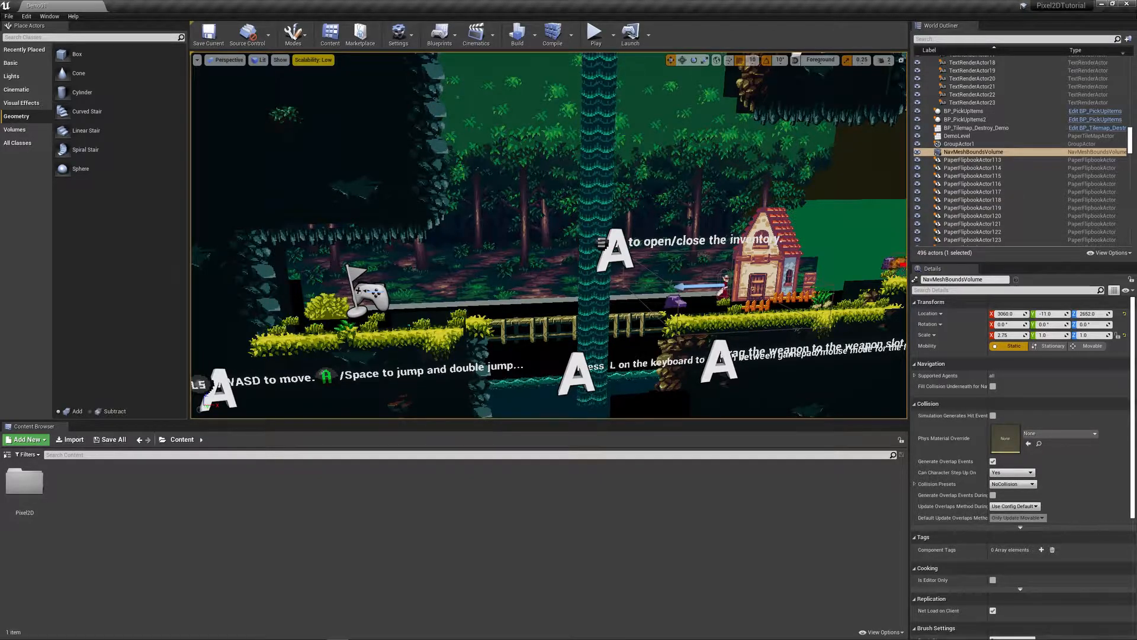
pyautogui.moveTo(604, 250); pyautogui.dragTo(578, 251, button='right')
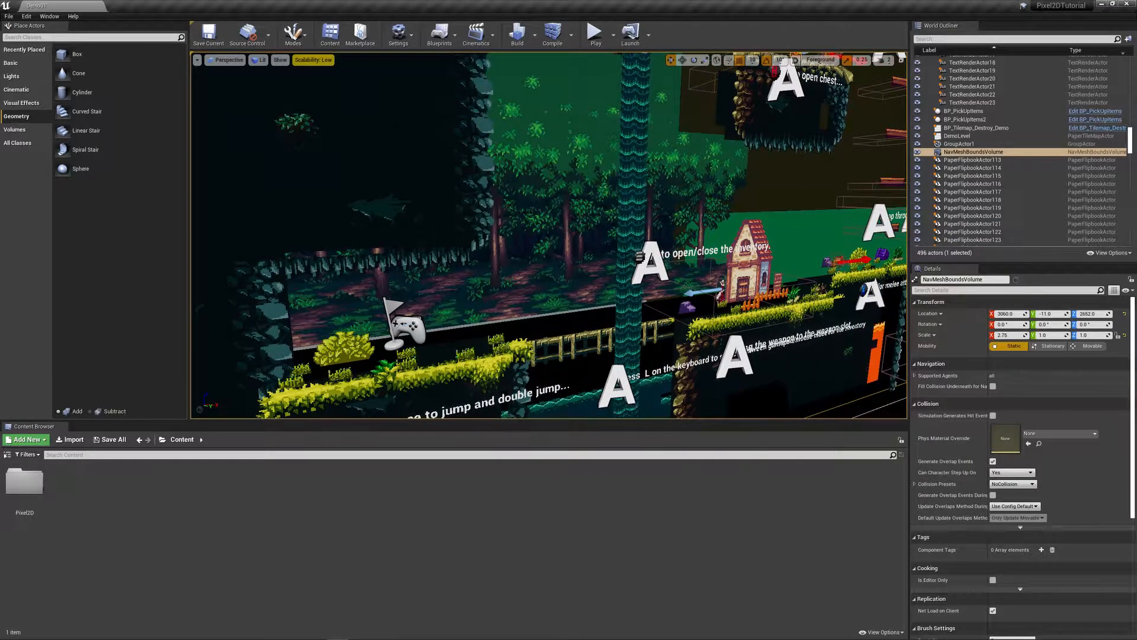
pyautogui.moveTo(627, 255); pyautogui.dragTo(640, 256, button='right')
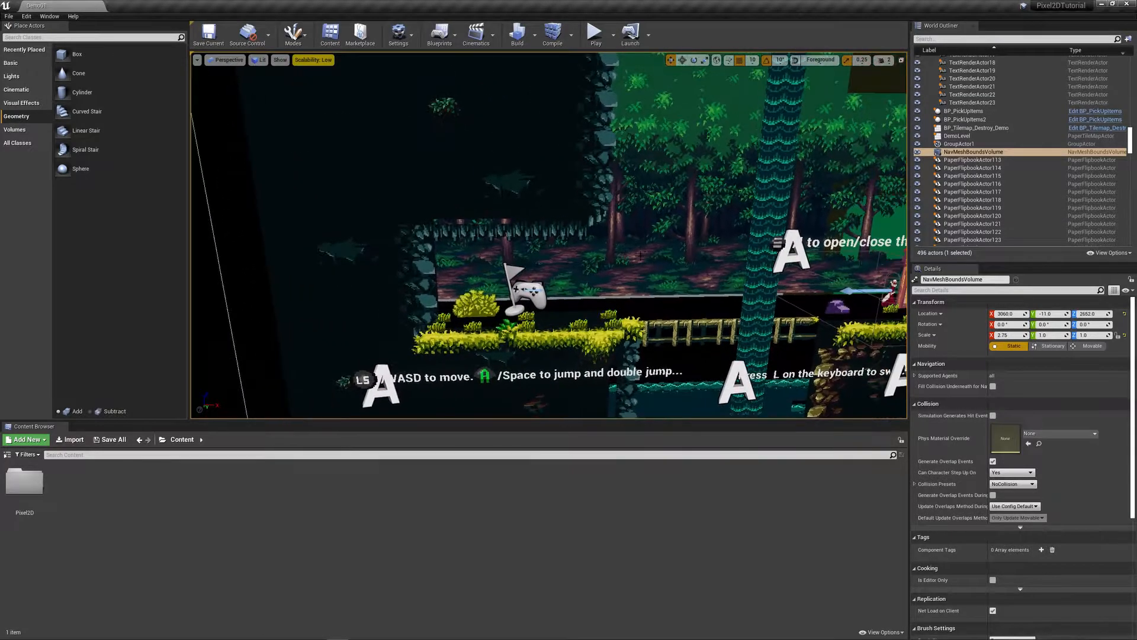
pyautogui.click(12, 76)
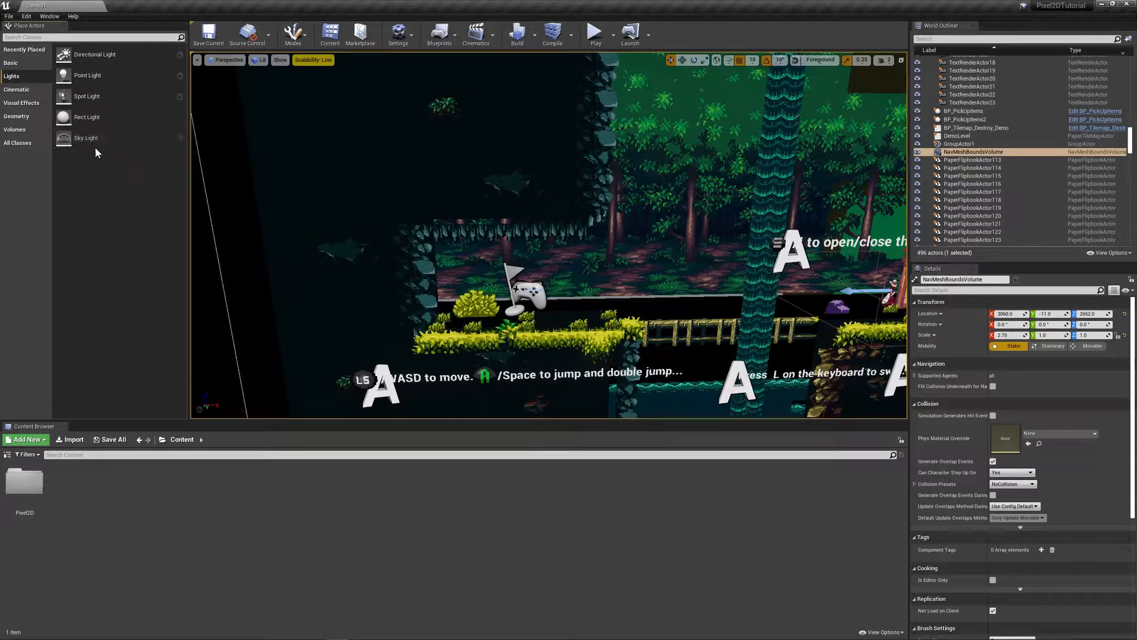
pyautogui.click(37, 104)
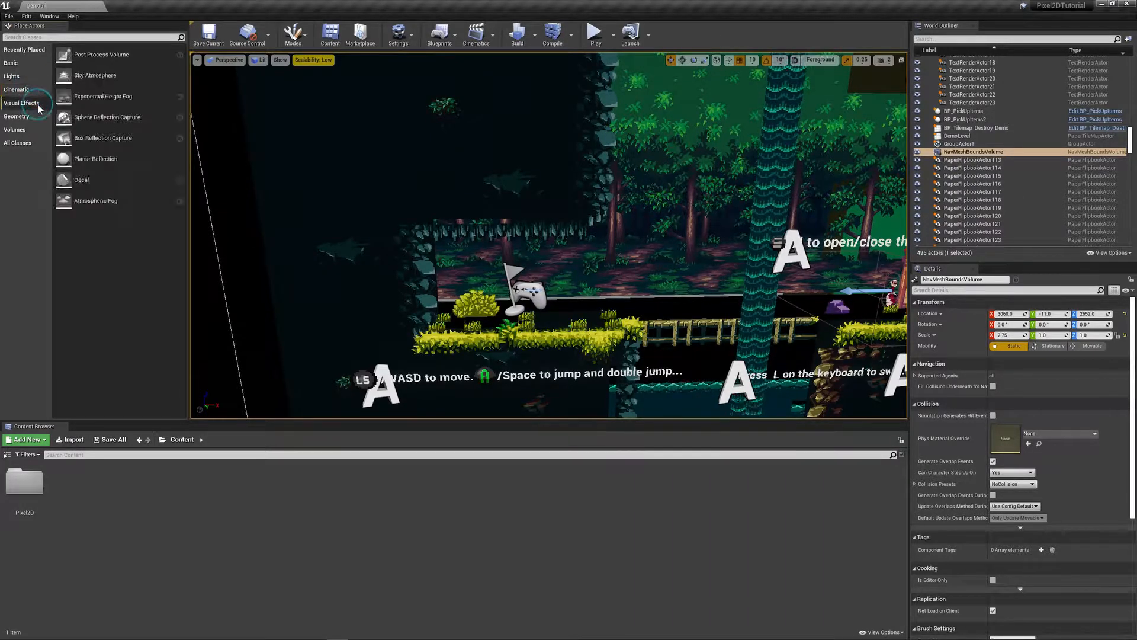
pyautogui.click(28, 116)
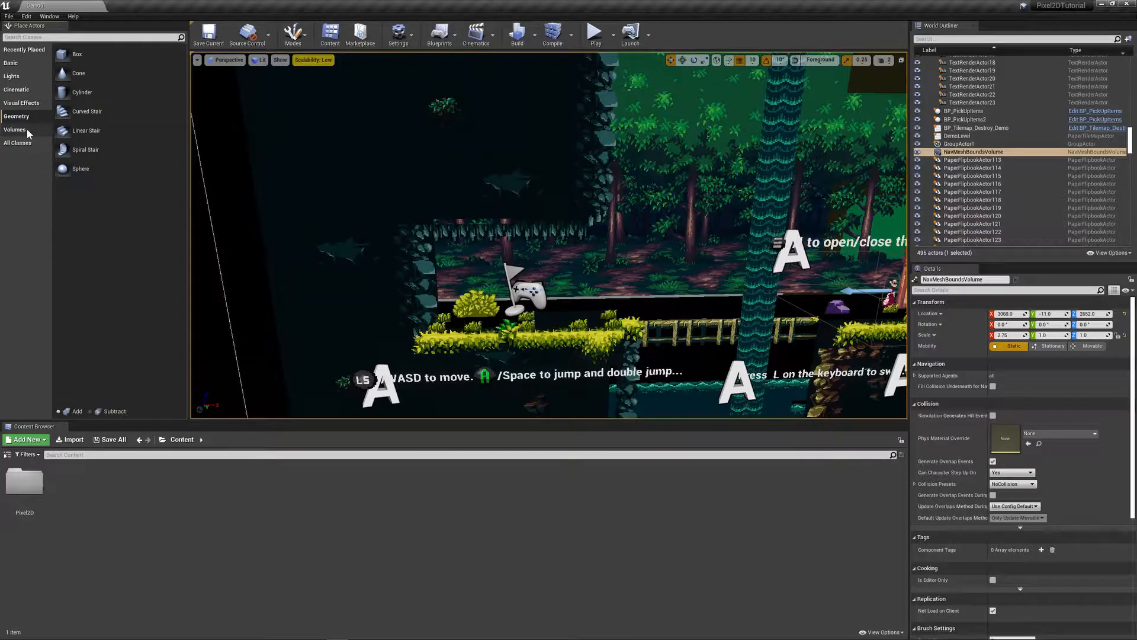
pyautogui.click(26, 129)
# Examine the side-scrolling demo level and its layered backgrounds from several angles, with no actors selected.
pyautogui.moveTo(549, 237); pyautogui.dragTo(577, 237, button='right')
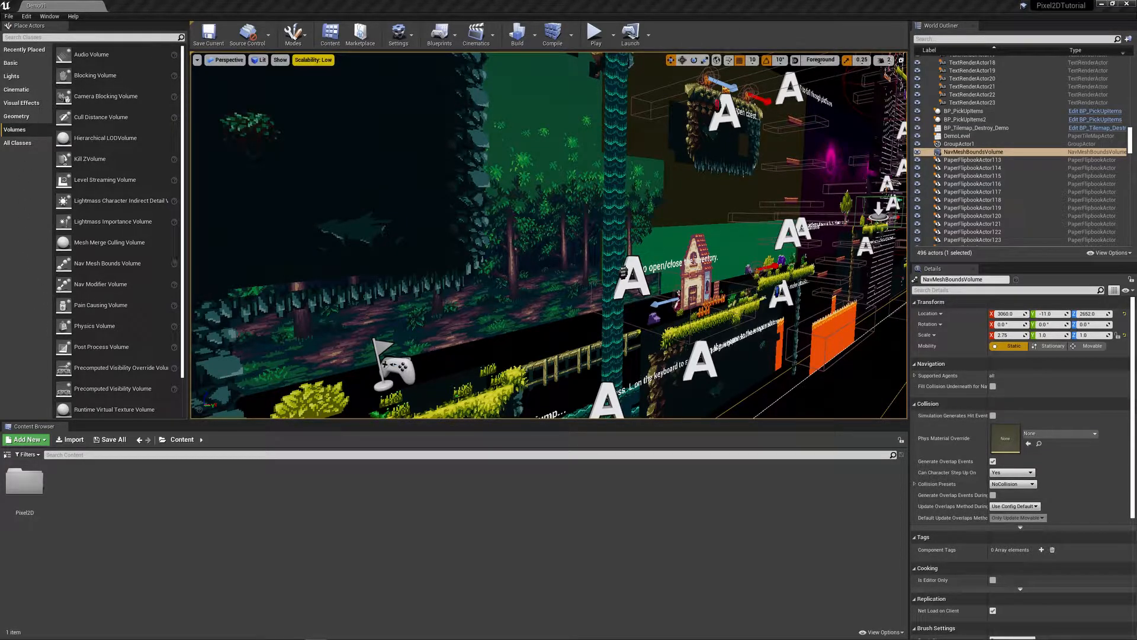
pyautogui.moveTo(548, 237); pyautogui.dragTo(474, 234, button='right')
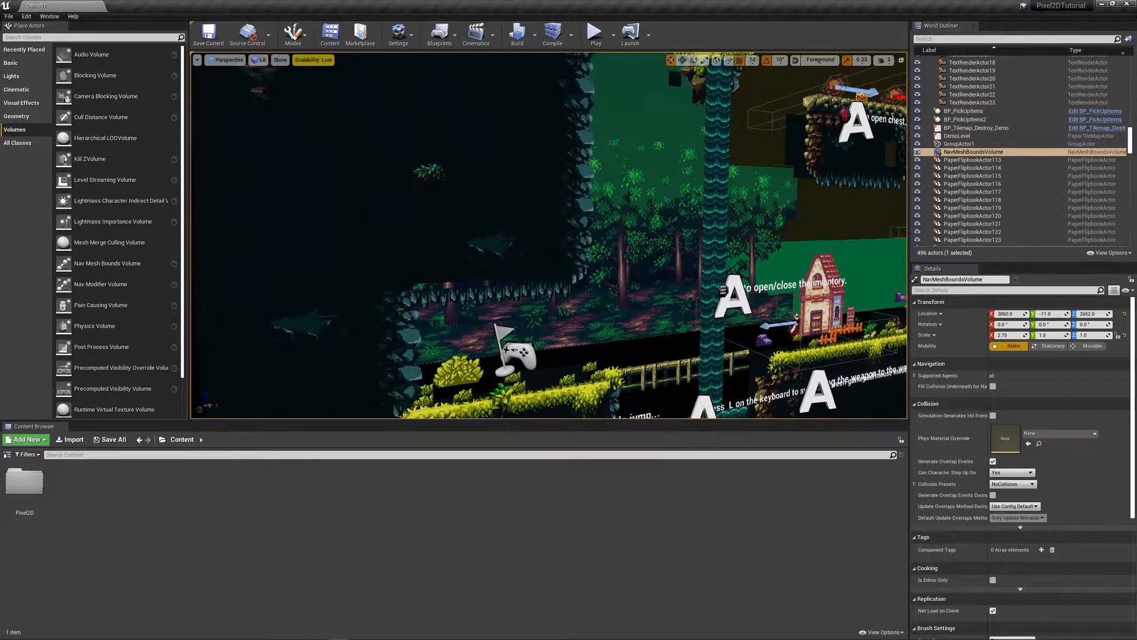
pyautogui.rightClick(343, 255)
pyautogui.press('Escape')
pyautogui.moveTo(344, 255); pyautogui.dragTo(450, 255, button='right')
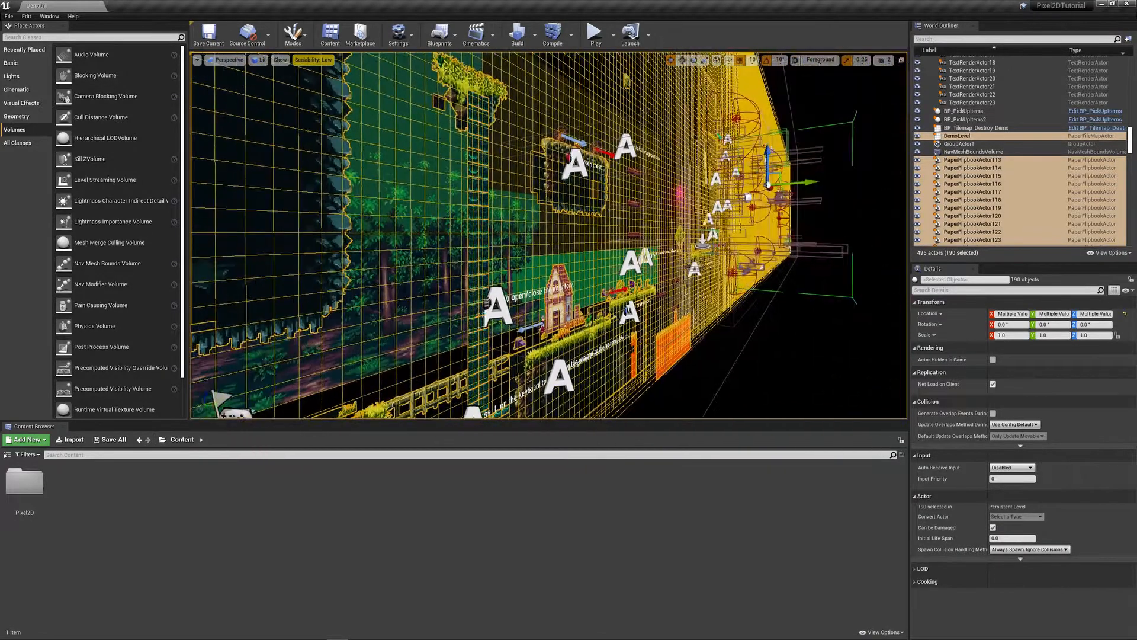
pyautogui.click(805, 342)
pyautogui.moveTo(805, 342); pyautogui.dragTo(716, 93, button='right')
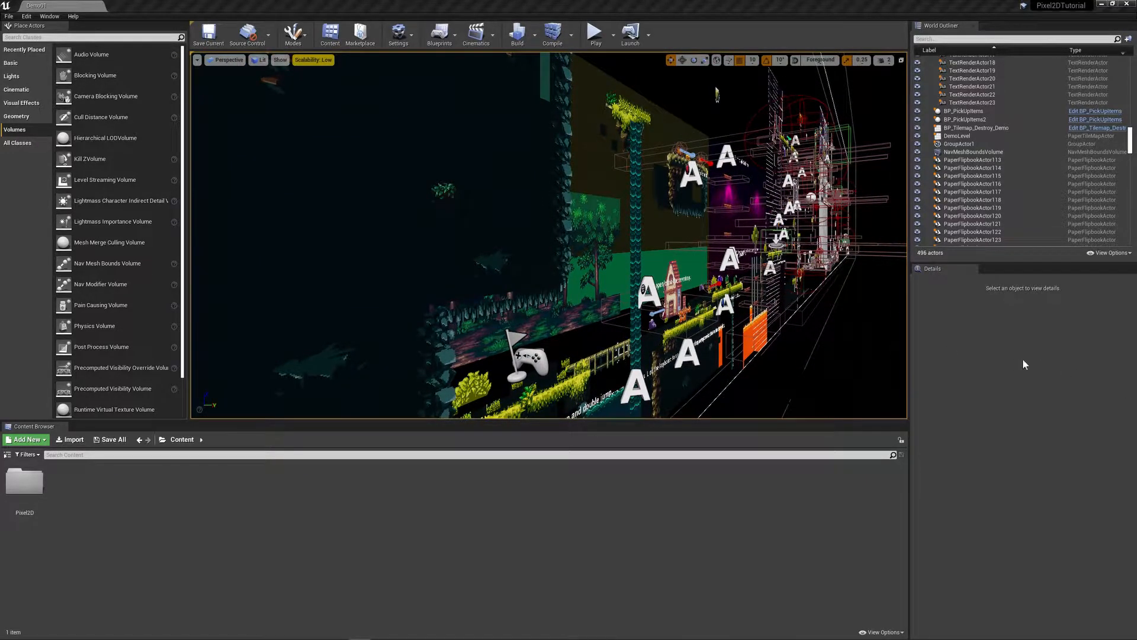
pyautogui.moveTo(716, 94)
pyautogui.mouseDown(button='right')
pyautogui.moveTo(681, 95)
pyautogui.moveTo(734, 93)
pyautogui.moveTo(664, 96)
pyautogui.moveTo(728, 96)
pyautogui.moveTo(698, 94)
pyautogui.mouseUp(button='right')
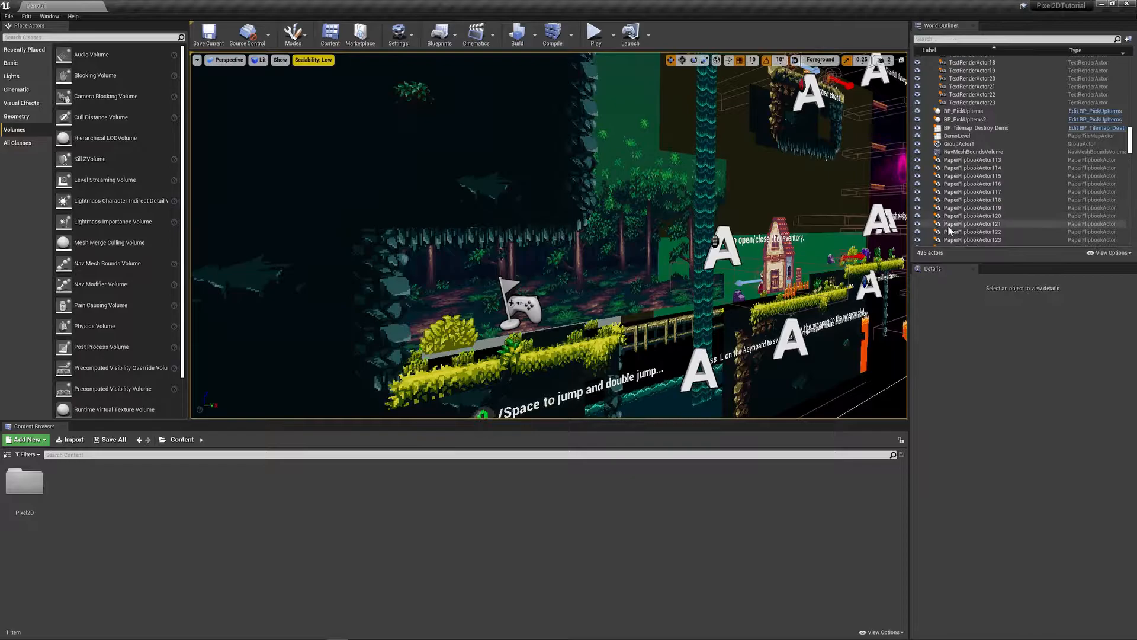
# Locate Hound9 and Hound4 in the level from the World Outliner, and select Hound8 and Hound9 in the Enemies folder.
pyautogui.moveTo(1130, 140); pyautogui.dragTo(1133, 62)
pyautogui.moveTo(673, 225); pyautogui.dragTo(592, 225, button='right')
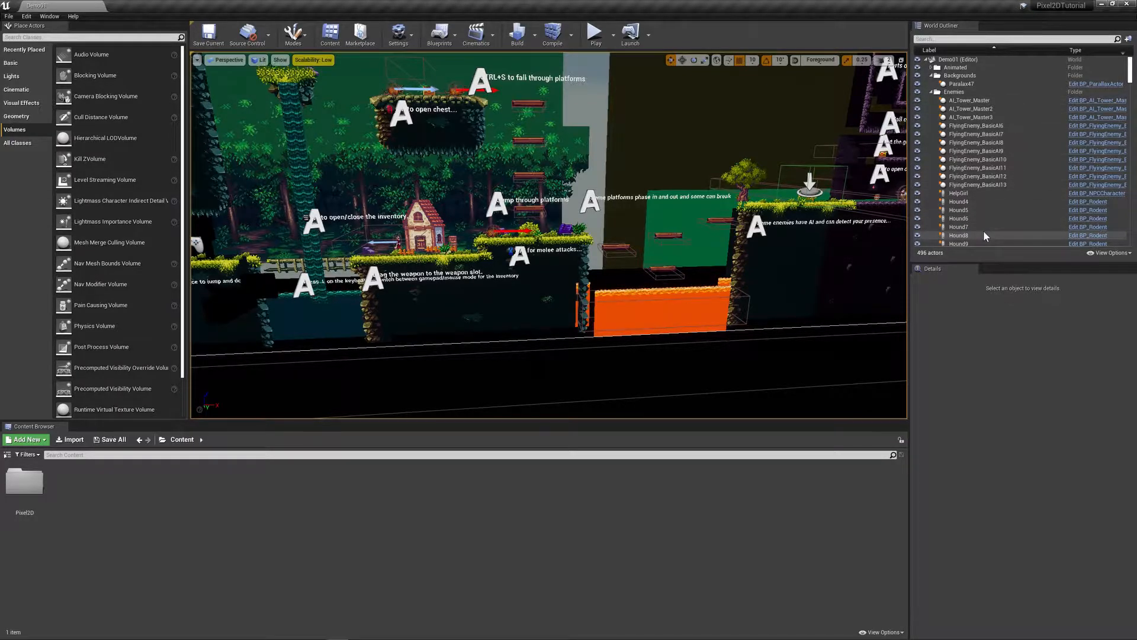
pyautogui.moveTo(651, 231)
pyautogui.mouseDown(button='right')
pyautogui.moveTo(569, 228)
pyautogui.moveTo(631, 222)
pyautogui.mouseUp(button='right')
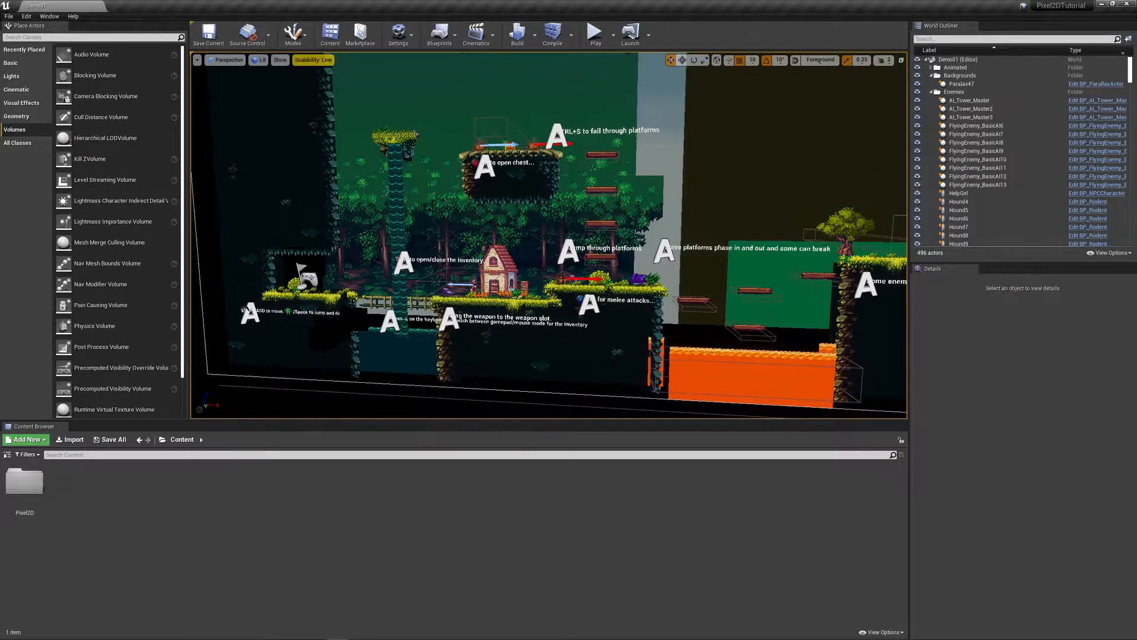
pyautogui.doubleClick(958, 244)
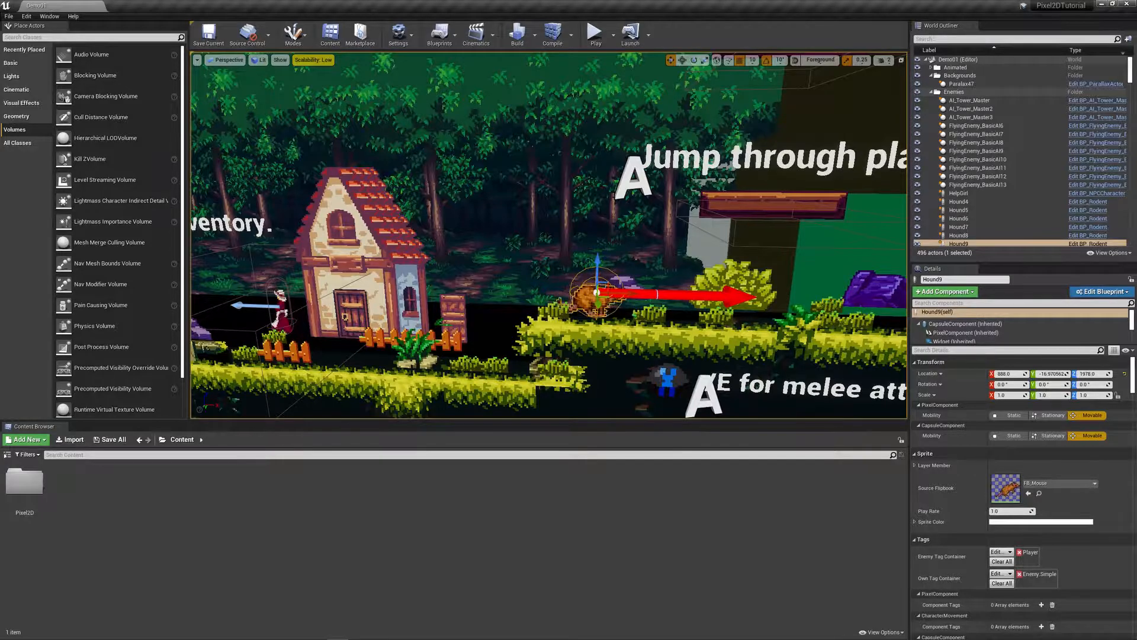
pyautogui.click(986, 202)
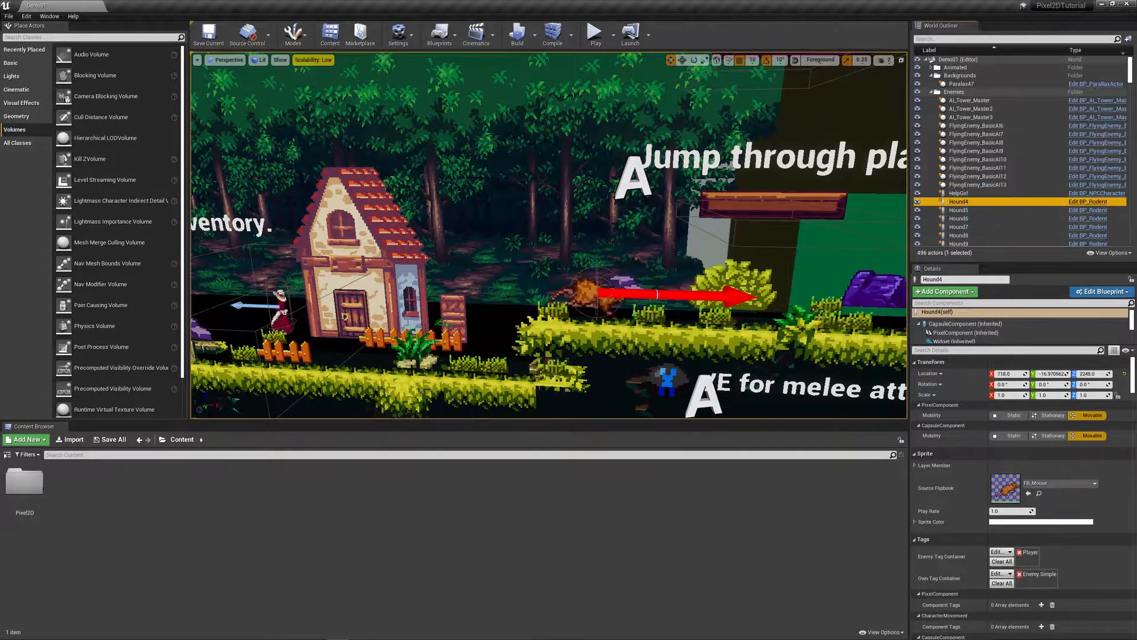
pyautogui.doubleClick(986, 202)
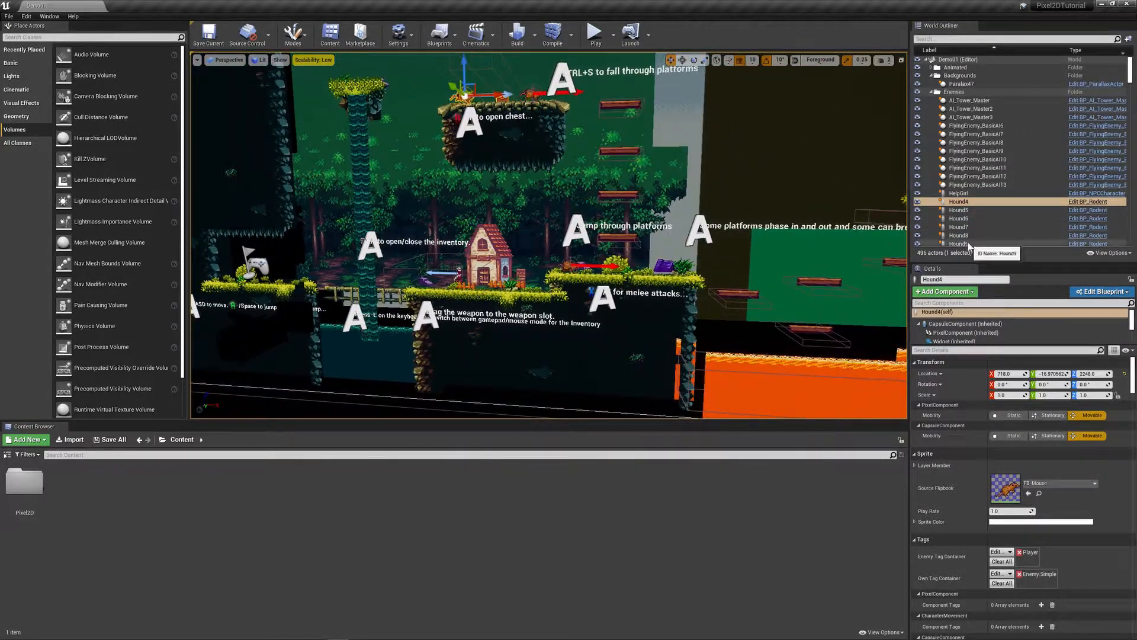
pyautogui.click(969, 244)
pyautogui.click(969, 235)
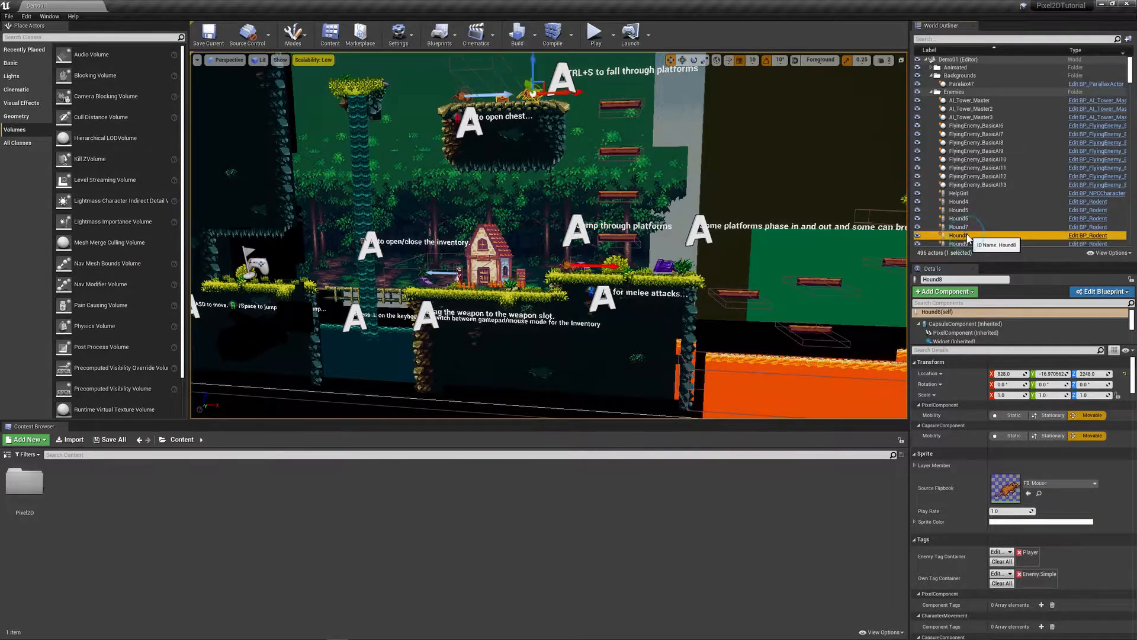
pyautogui.click(969, 243)
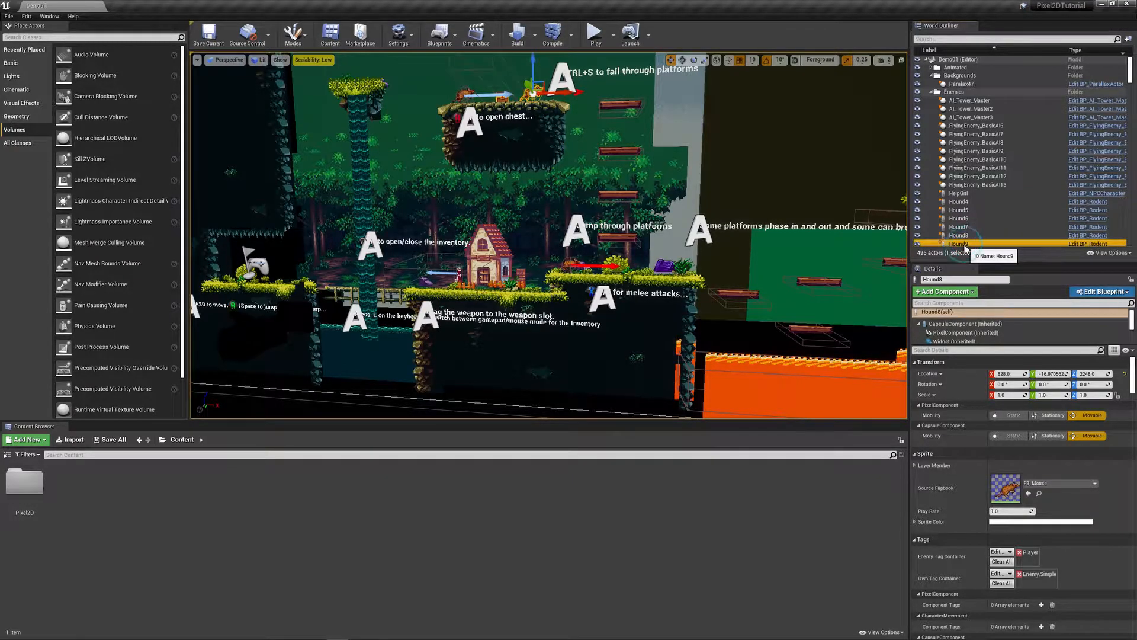
# Select the Paralax47 background, the ParallaxBackground and the Hound9 enemy in the level to view their details.
pyautogui.click(897, 238)
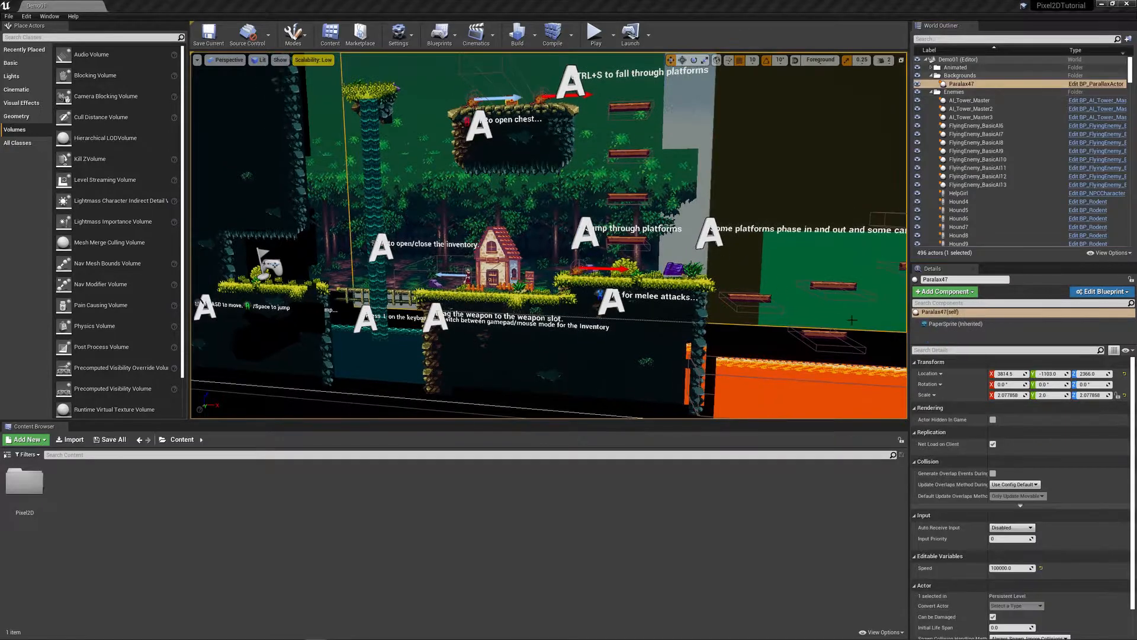
pyautogui.press('f')
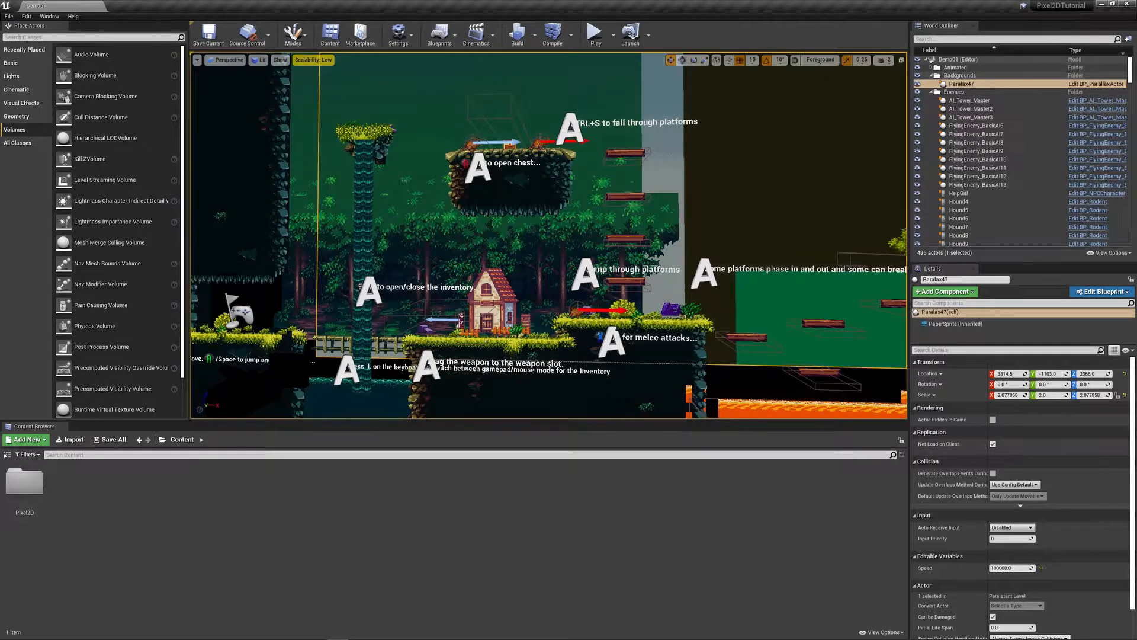
pyautogui.click(627, 259)
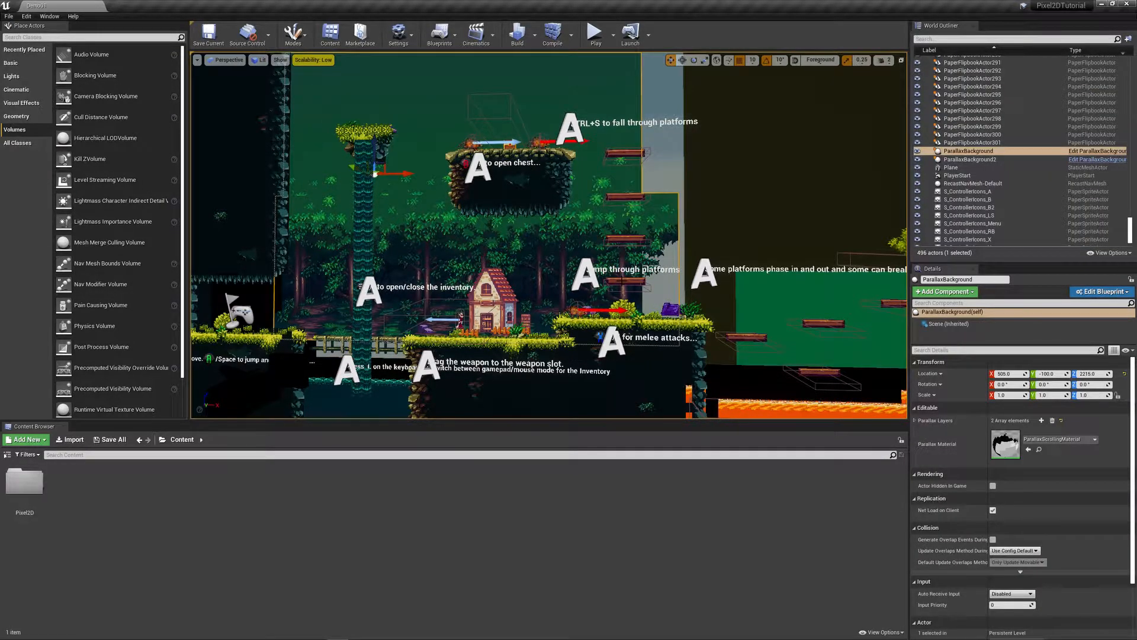
pyautogui.click(577, 311)
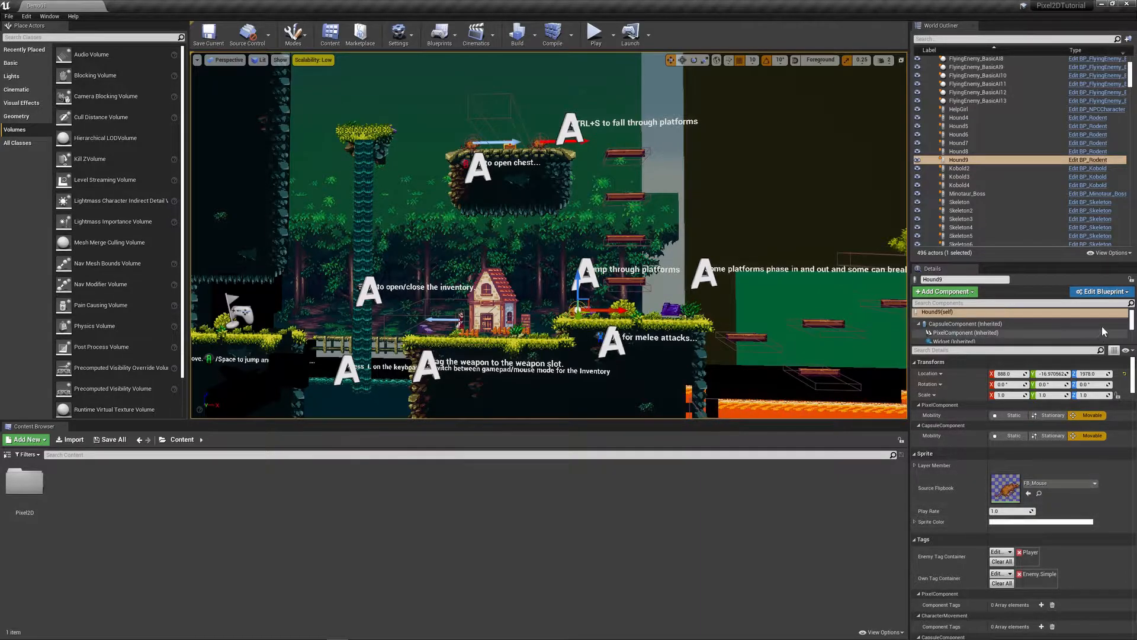
pyautogui.click(1041, 312)
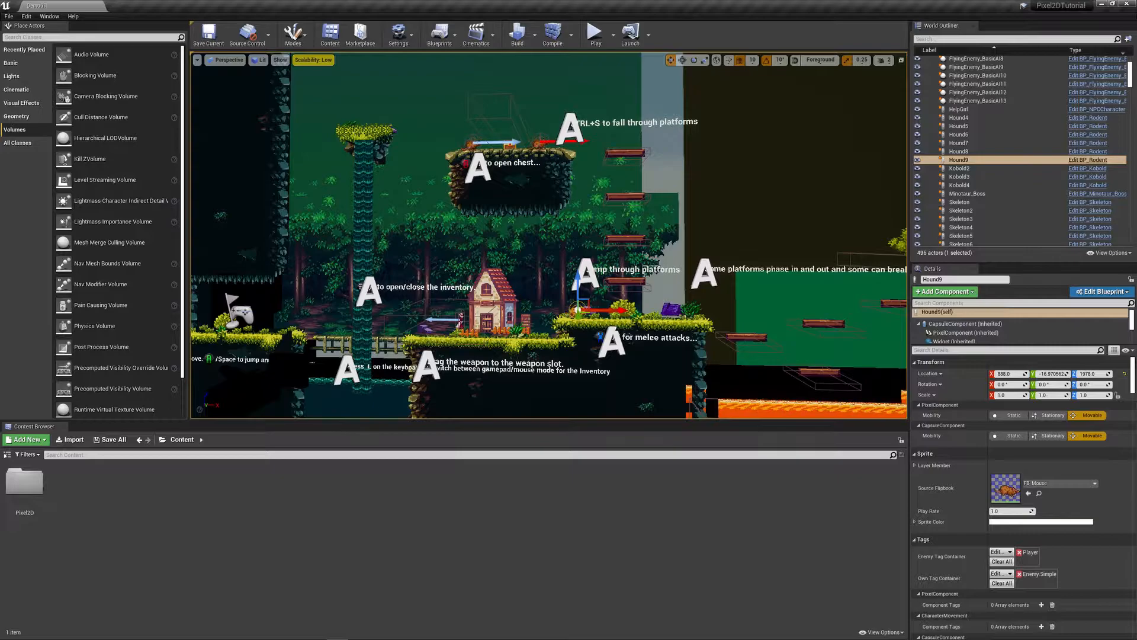
# Show the folder tree of content sources in the Content Browser.
pyautogui.rightClick(728, 475)
pyautogui.click(297, 510)
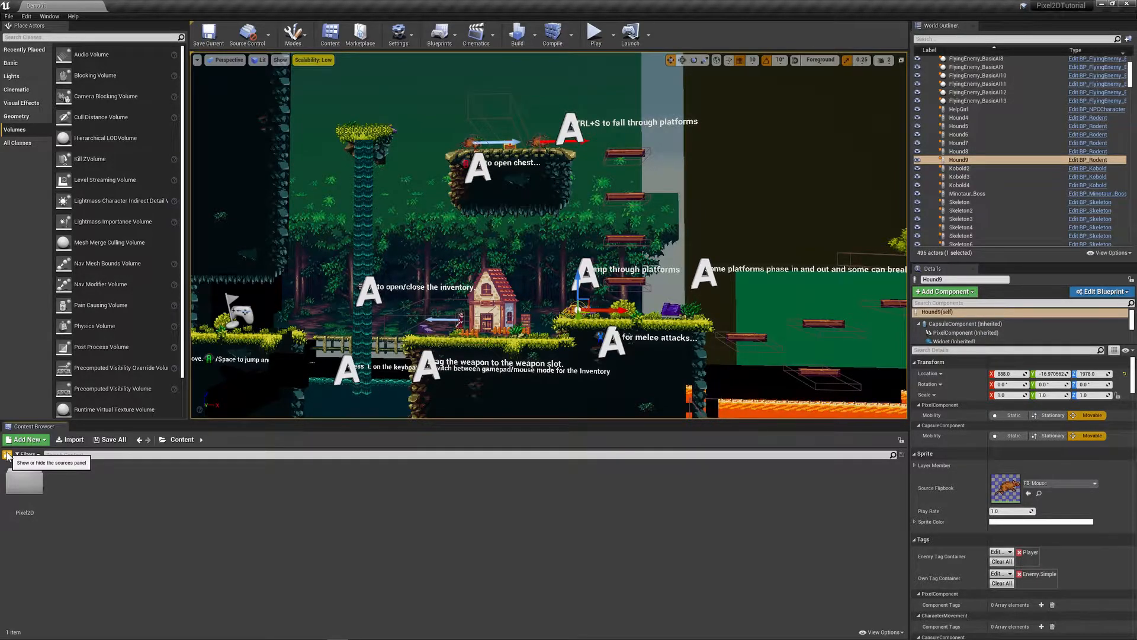
pyautogui.click(8, 455)
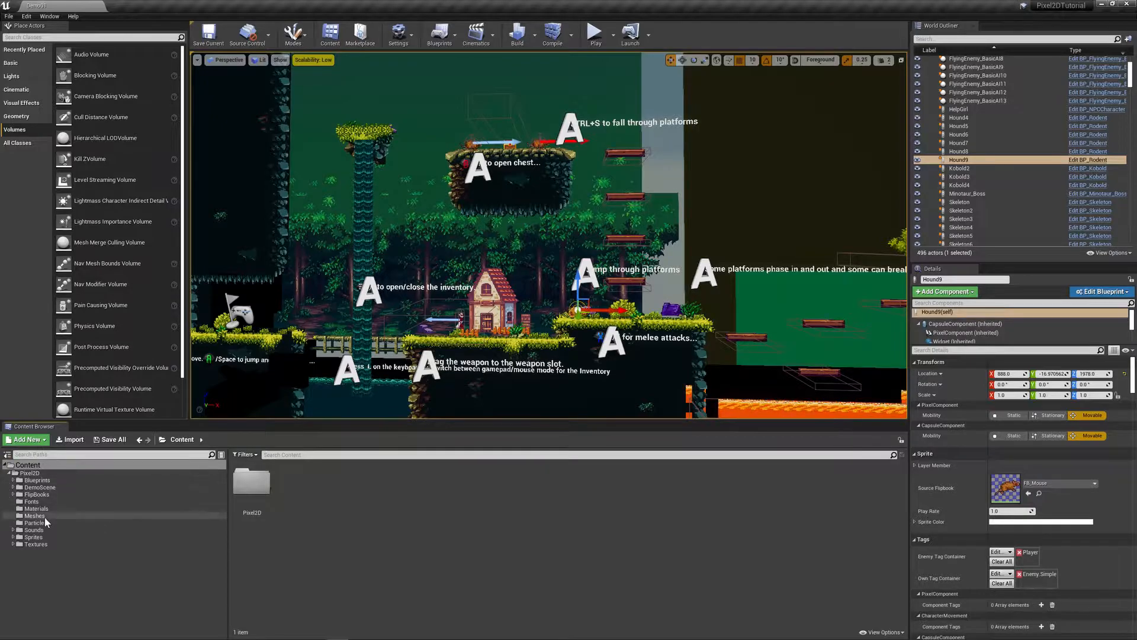
pyautogui.click(8, 454)
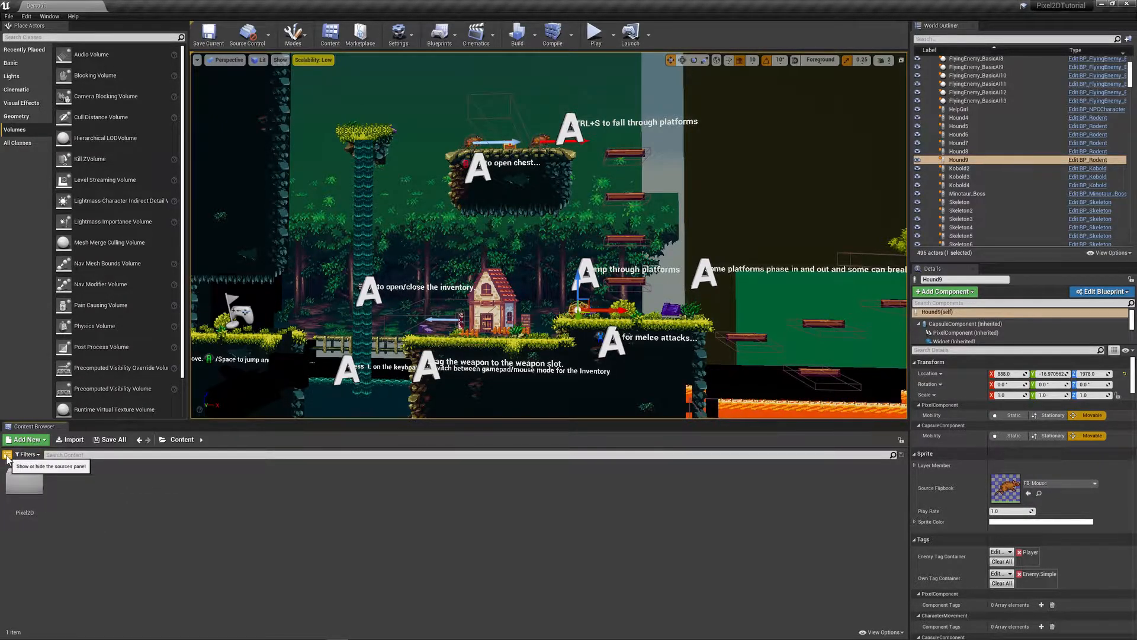
pyautogui.click(8, 455)
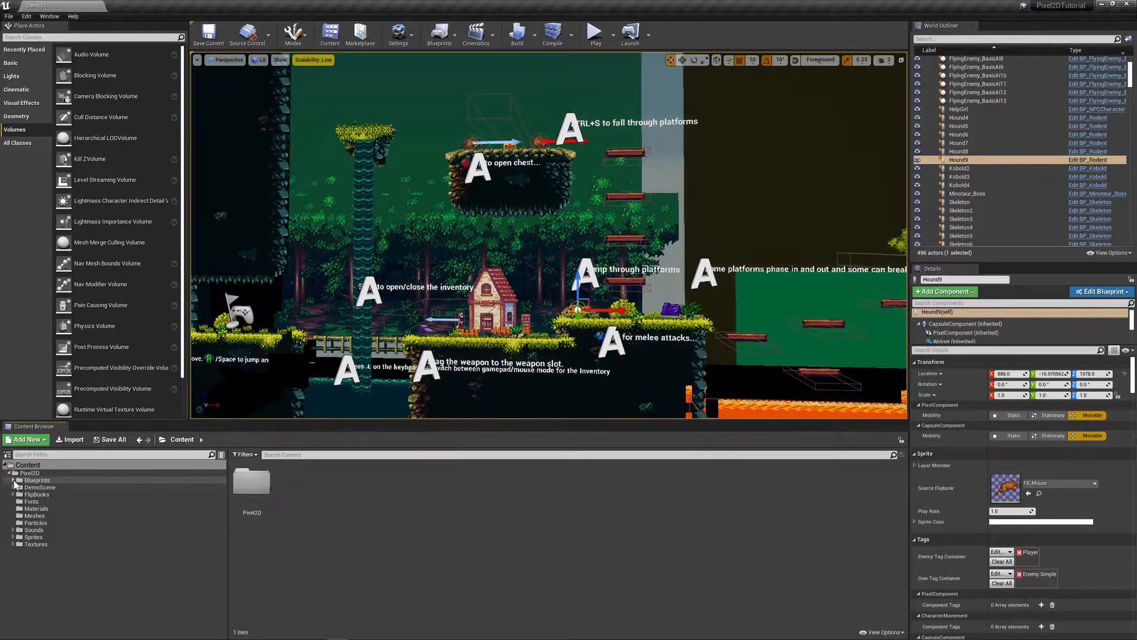
# Browse the Pixel2D Blueprints subfolders, view the assets in Characters/PlayerCharacter, and collapse the Blueprints folder.
pyautogui.click(13, 480)
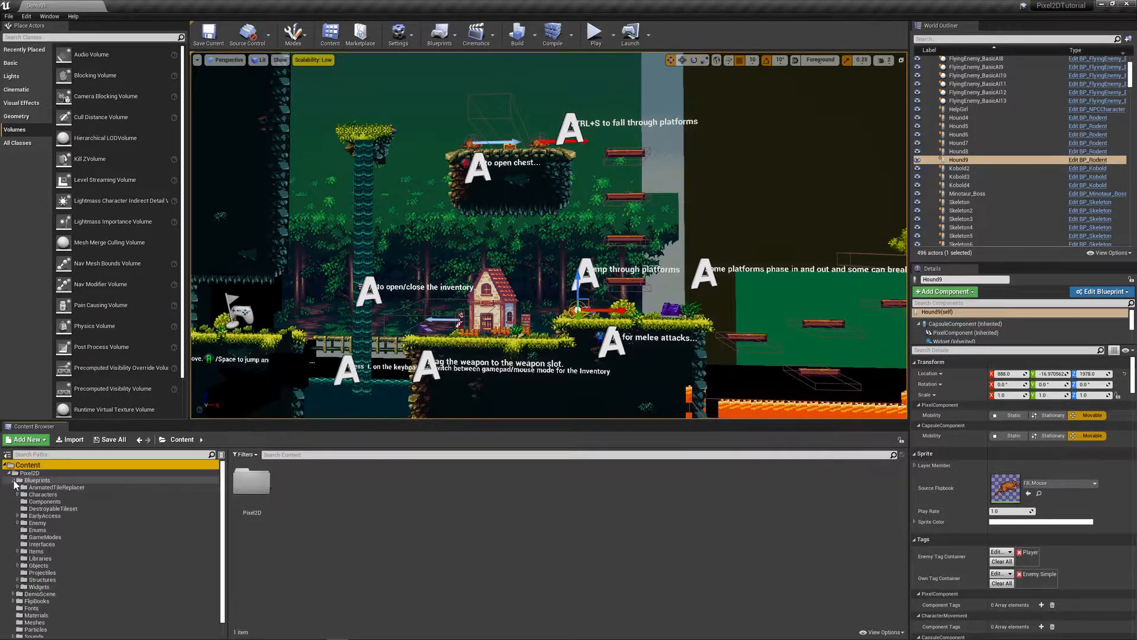
pyautogui.click(36, 480)
pyautogui.click(51, 487)
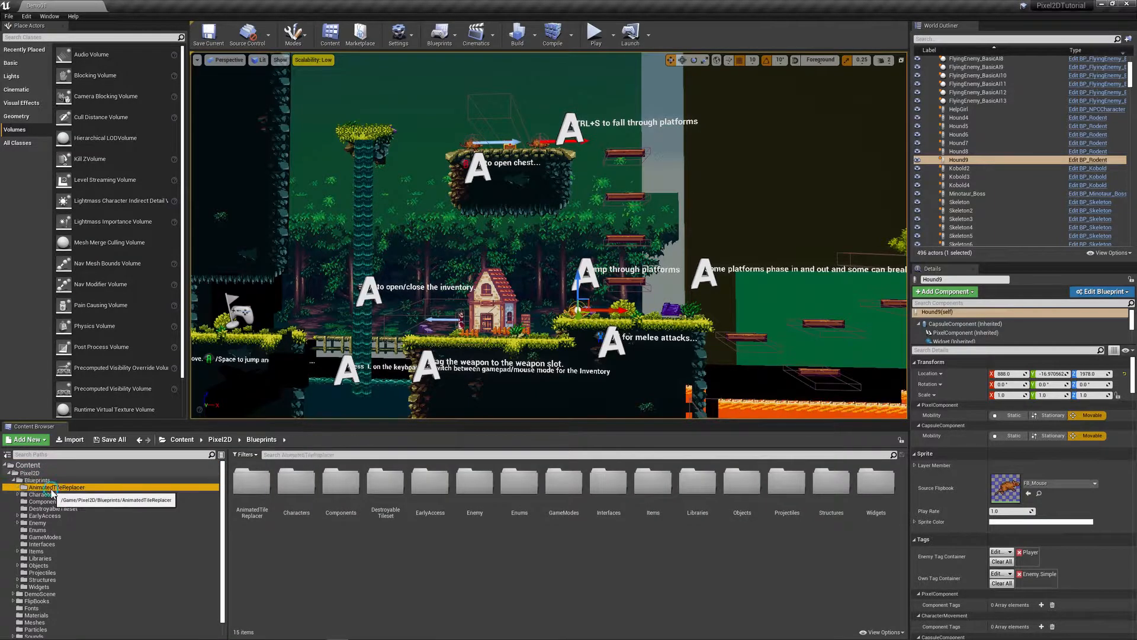
pyautogui.click(53, 502)
pyautogui.click(44, 494)
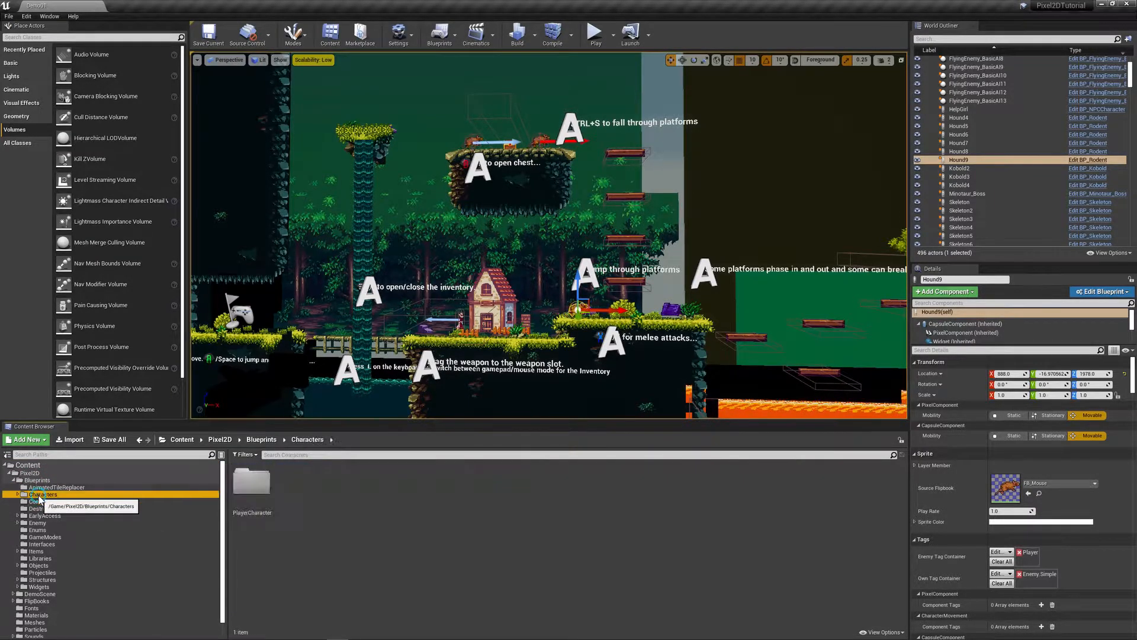
pyautogui.doubleClick(251, 481)
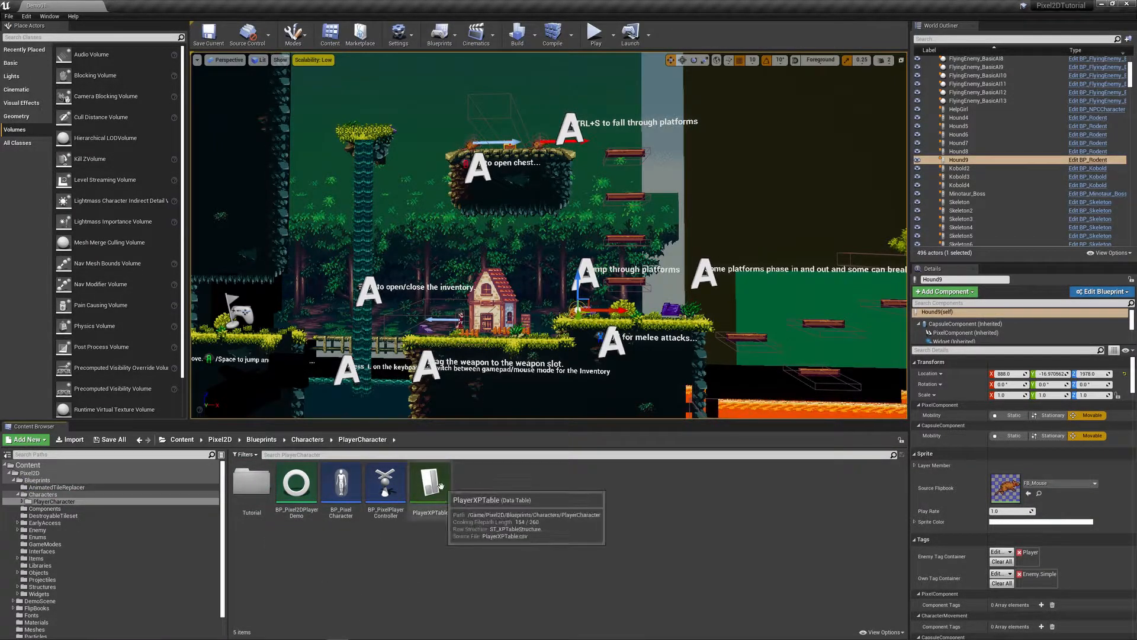
pyautogui.moveTo(533, 237); pyautogui.dragTo(580, 237, button='right')
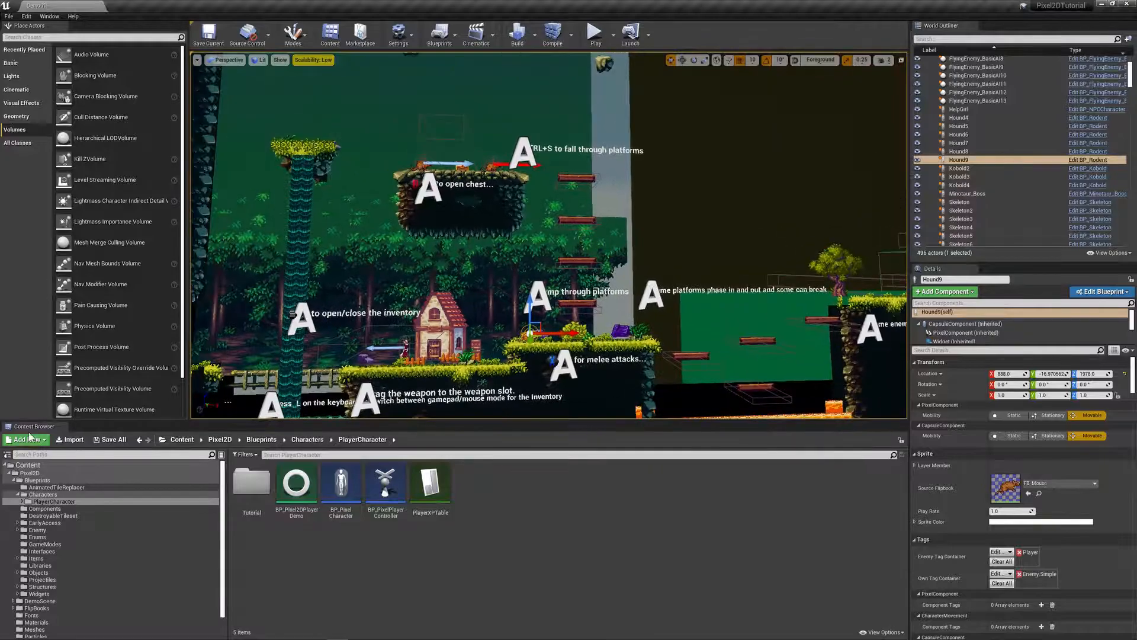
pyautogui.click(13, 480)
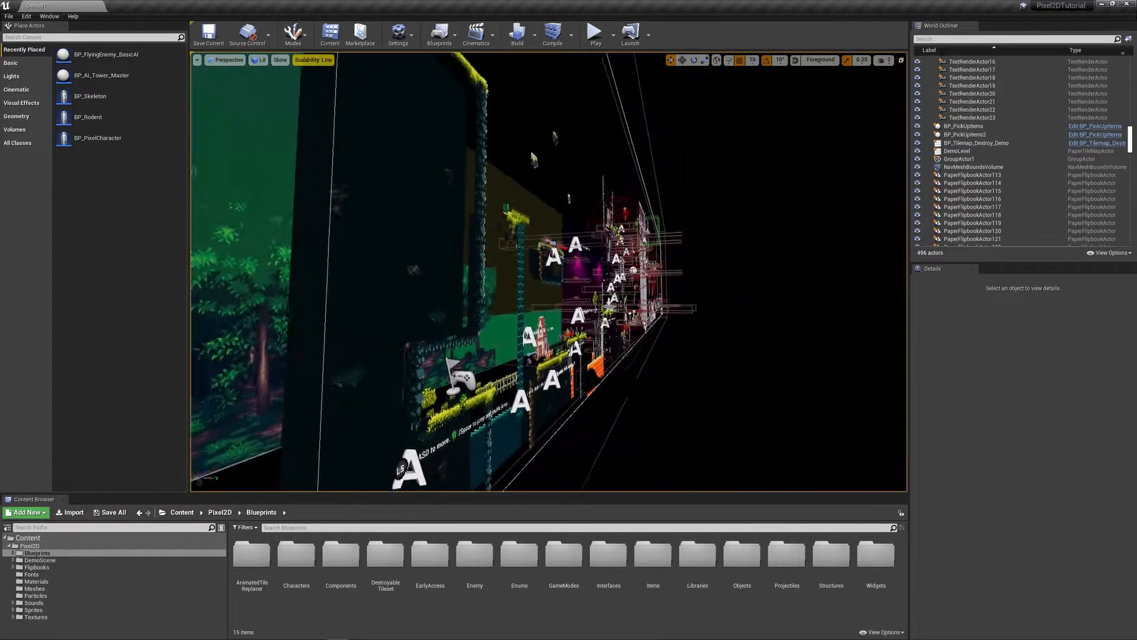
pyautogui.press('s')
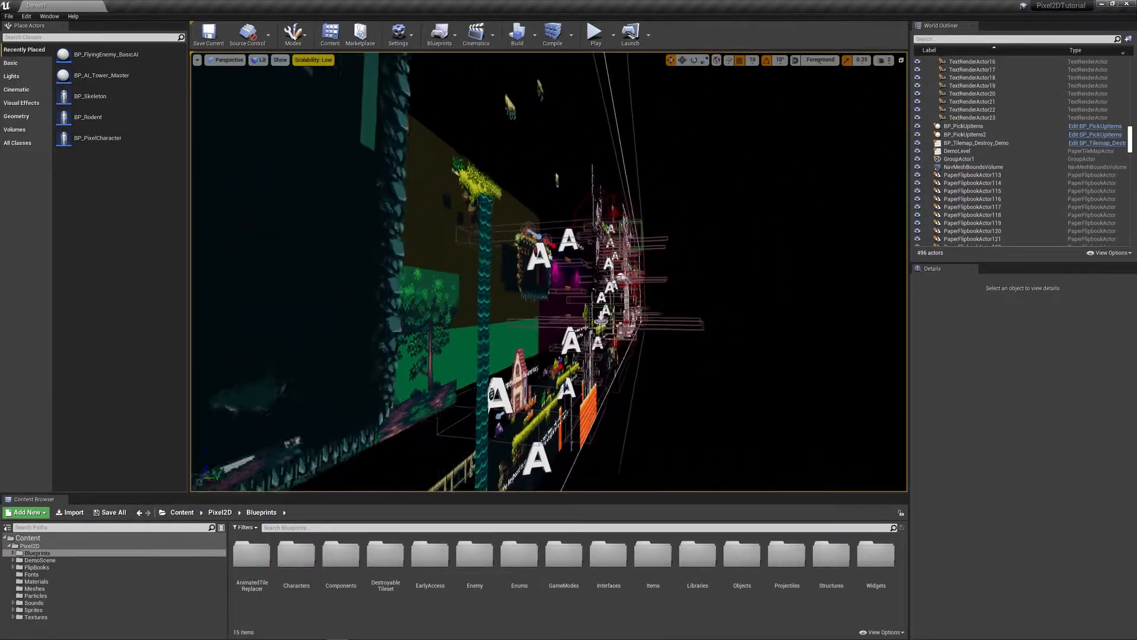
pyautogui.press('a')
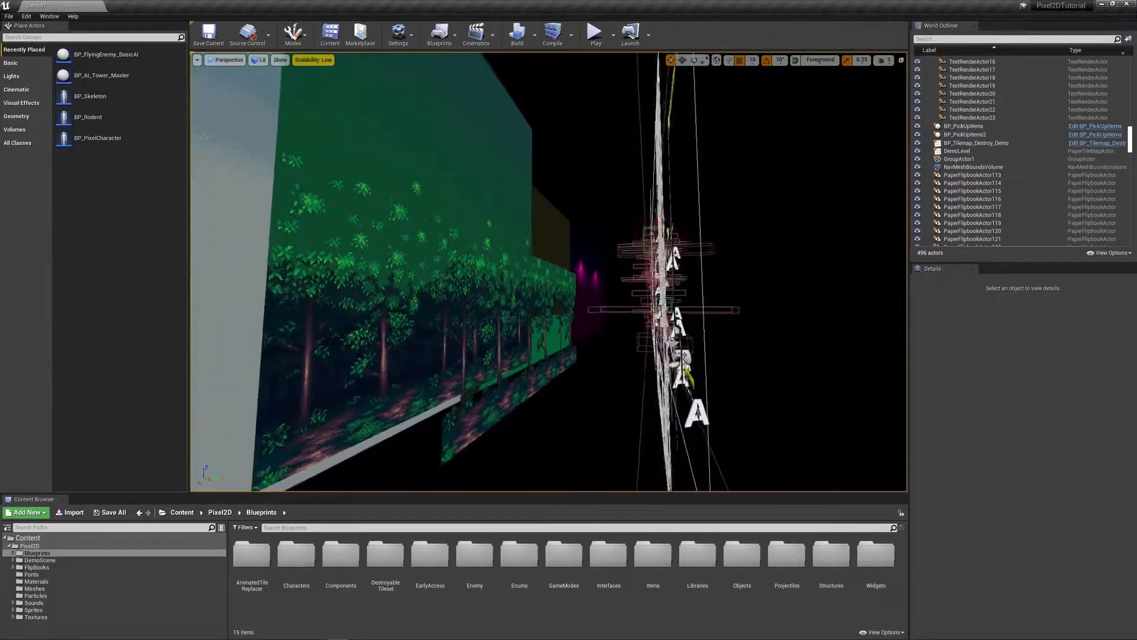
# Fly through the demo level in the perspective viewport to examine its backgrounds, platforms and text labels from several angles.
pyautogui.press('d')
pyautogui.press('w')
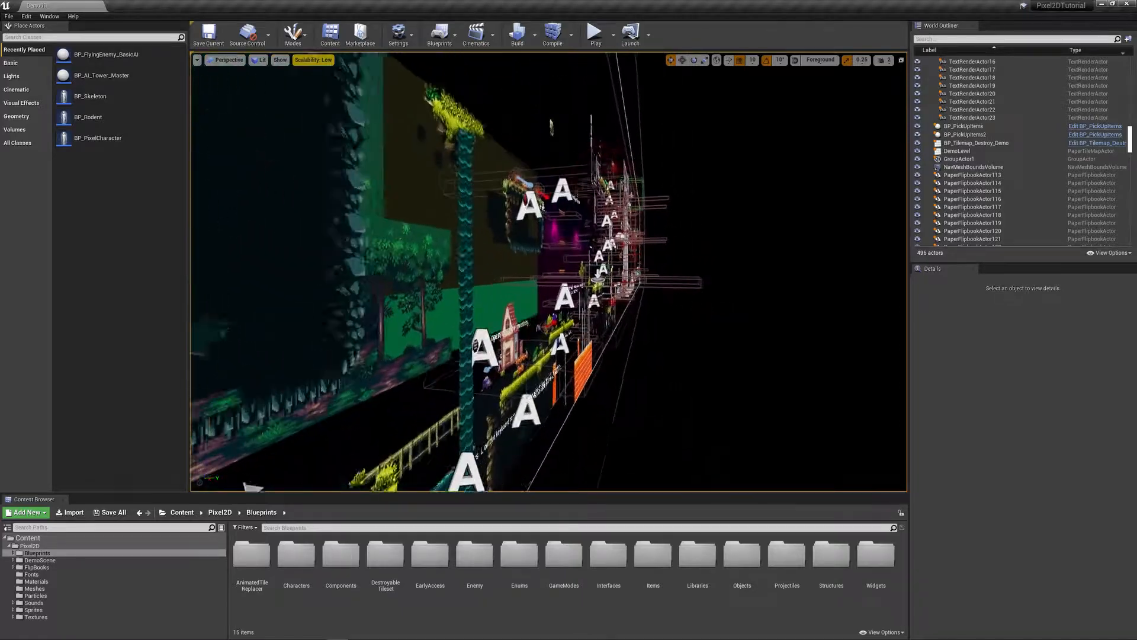
pyautogui.press('s')
pyautogui.press('a')
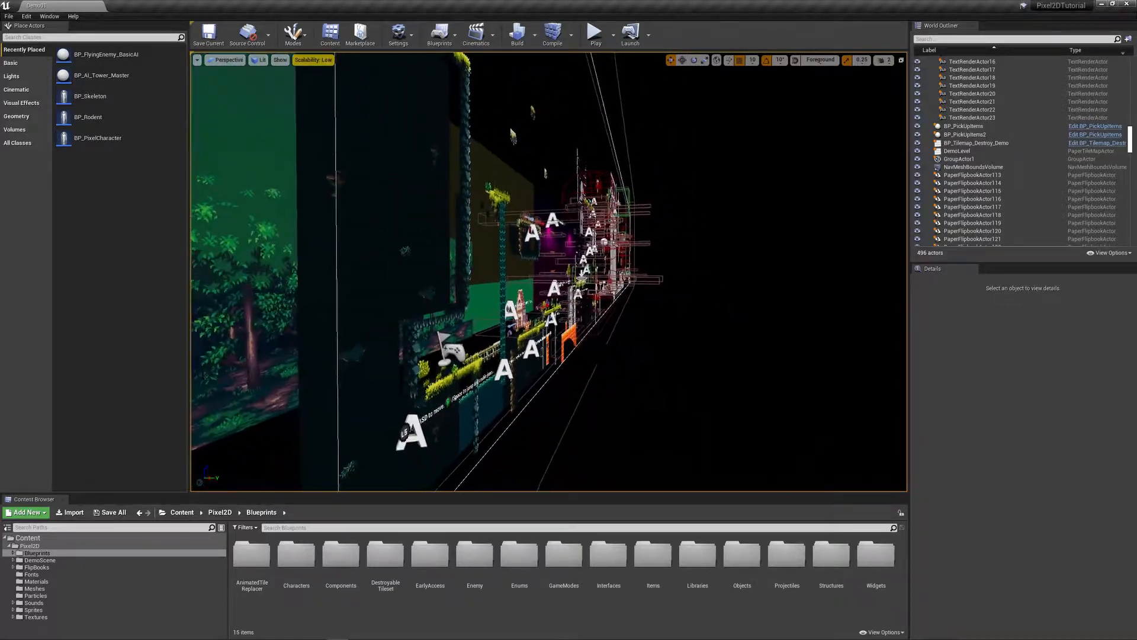
pyautogui.press('d')
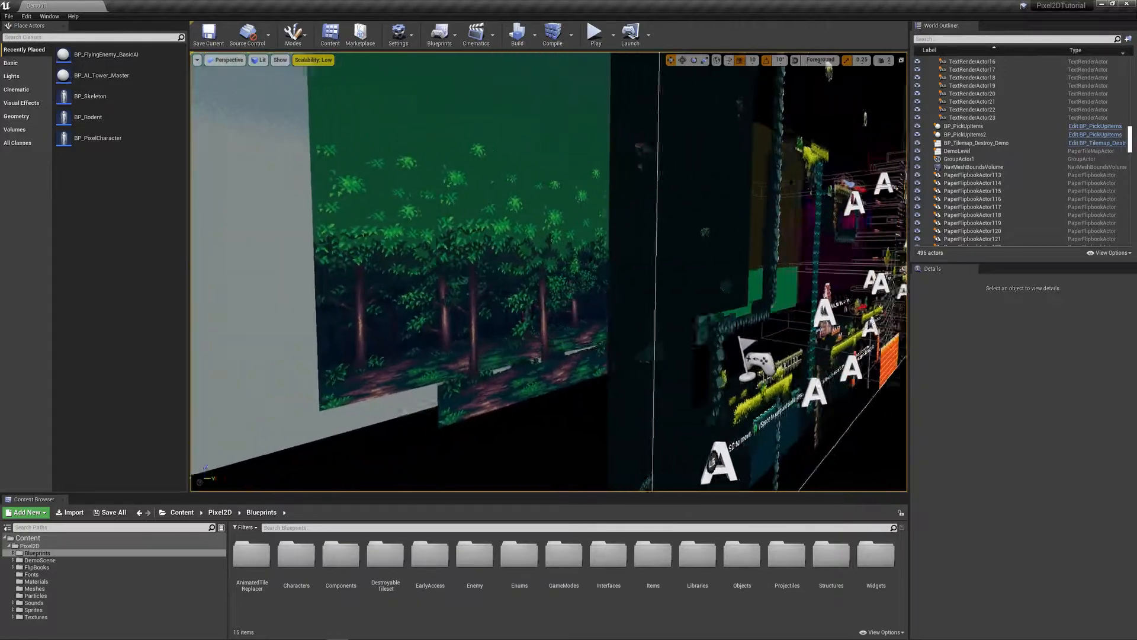
pyautogui.press('w')
pyautogui.press('s')
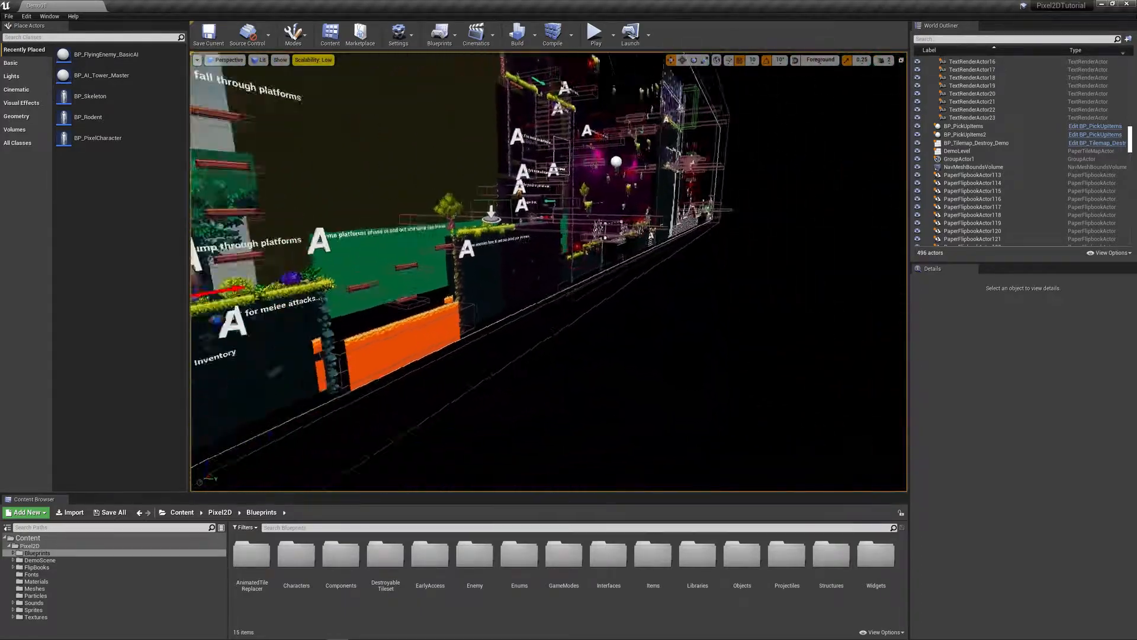
pyautogui.press('w')
pyautogui.press('a')
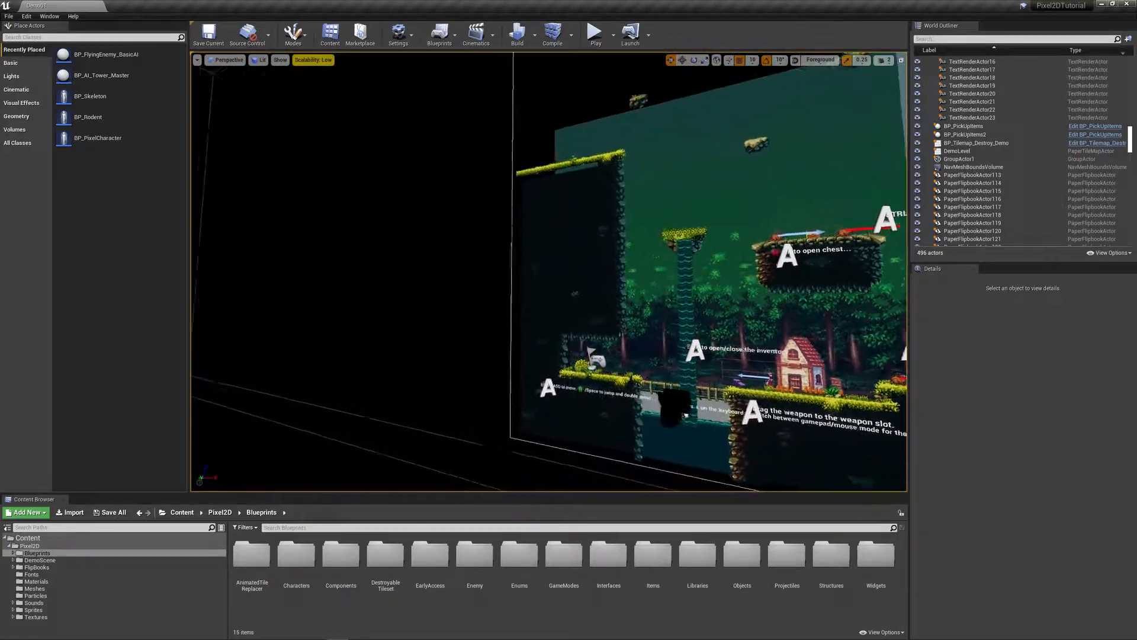
pyautogui.press('w')
pyautogui.press('w')
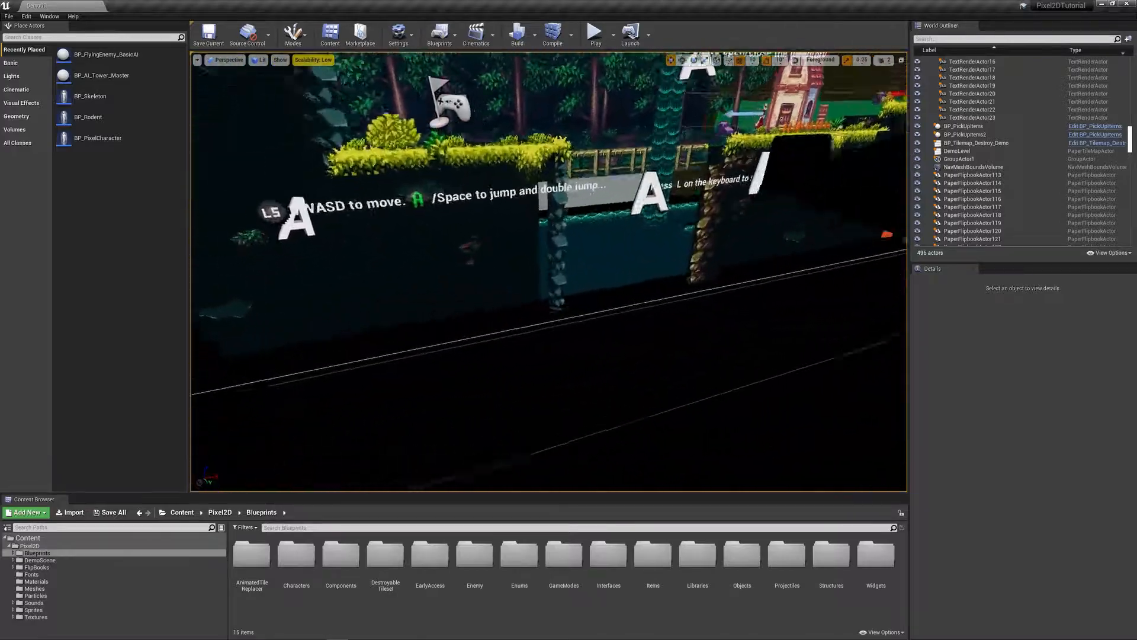
pyautogui.press('w')
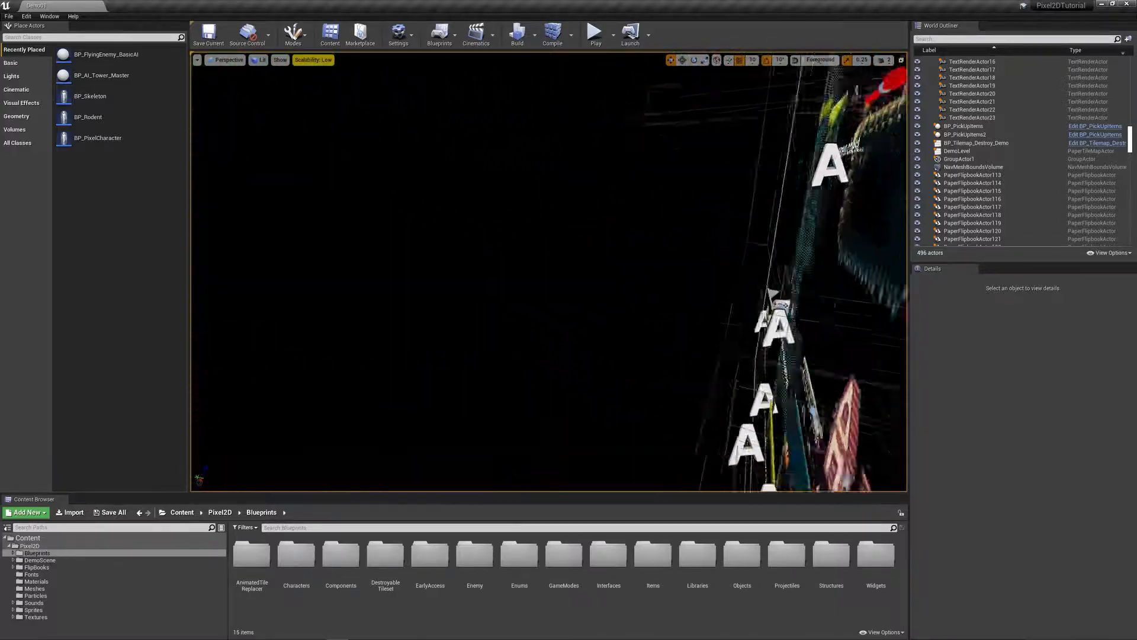
pyautogui.press('a')
pyautogui.press('s')
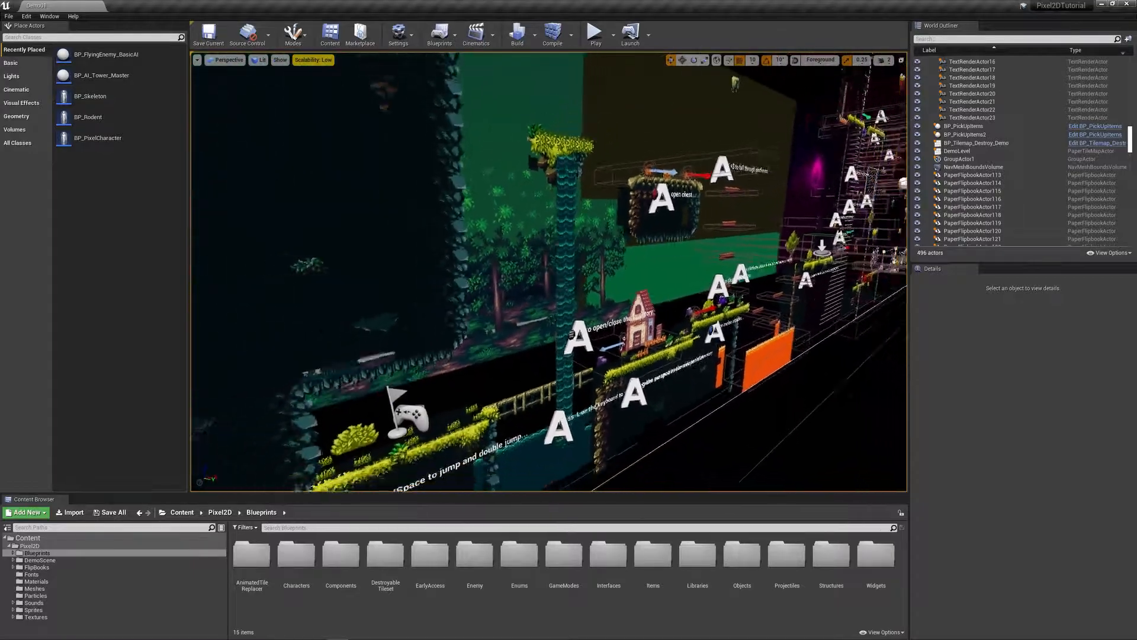
pyautogui.press('w')
pyautogui.press('w')
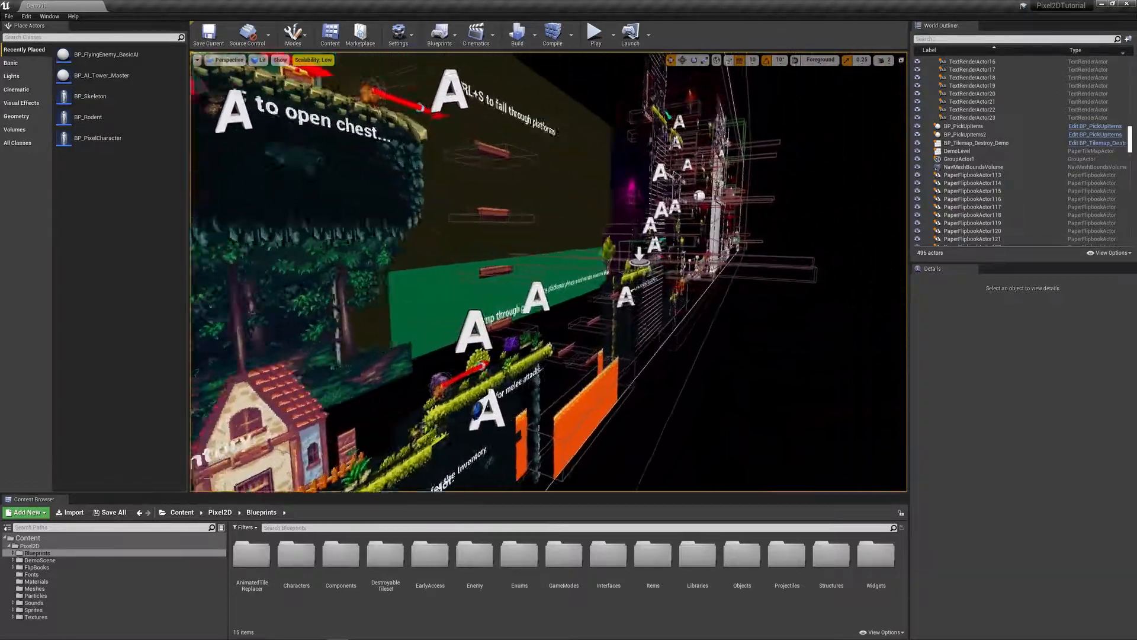
# Raise the viewport camera speed to 4 and fly across the level to try it.
pyautogui.click(883, 61)
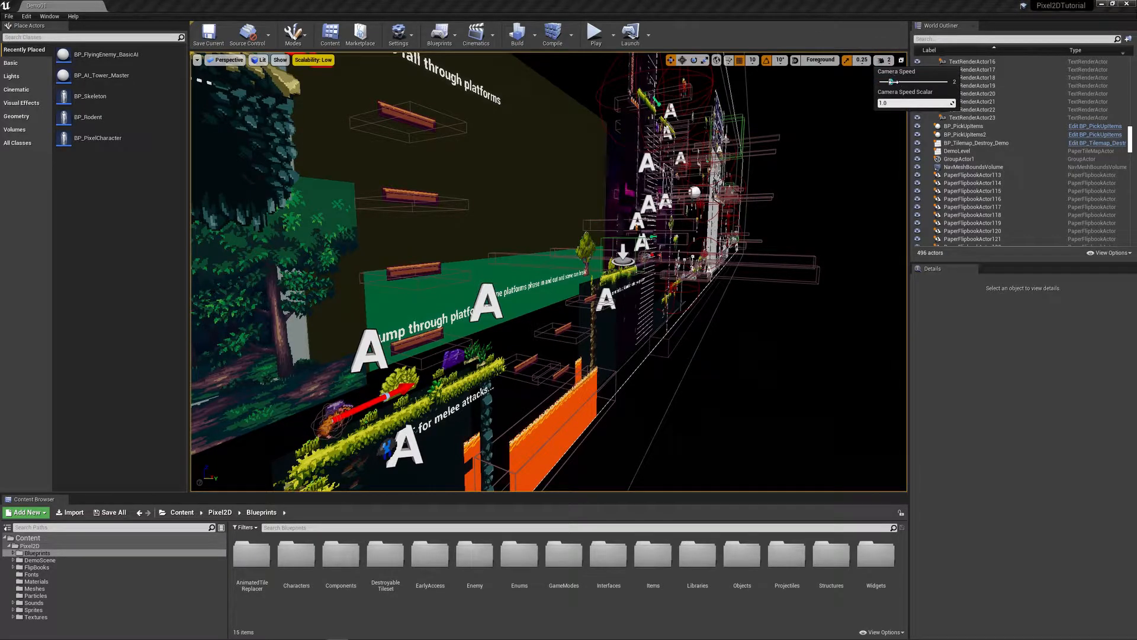
pyautogui.moveTo(892, 82); pyautogui.dragTo(906, 83)
pyautogui.moveTo(769, 226); pyautogui.dragTo(702, 216, button='right')
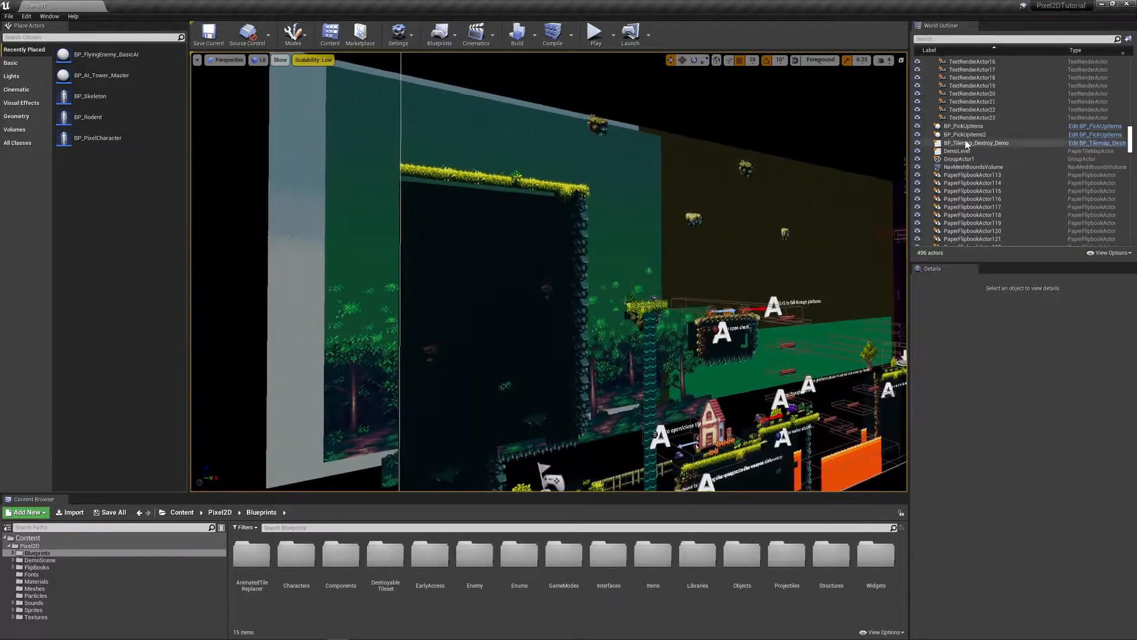
# Lower the viewport camera speed to 2 and fly out until the entire level is in view.
pyautogui.click(884, 60)
pyautogui.moveTo(899, 83); pyautogui.dragTo(895, 83)
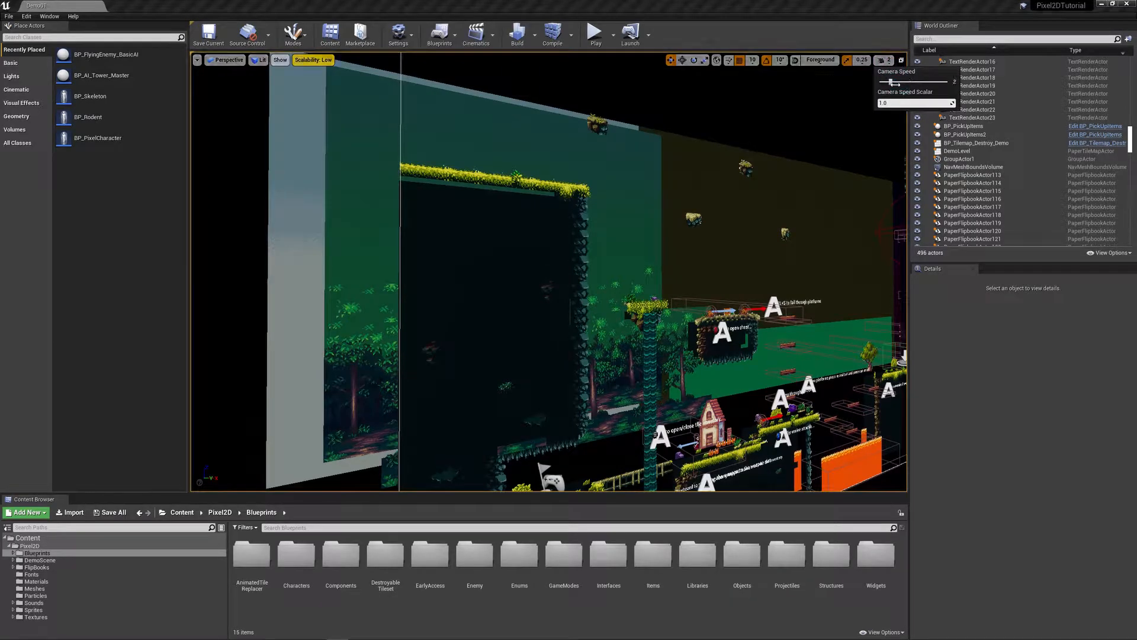
pyautogui.moveTo(651, 267); pyautogui.dragTo(448, 206, button='right')
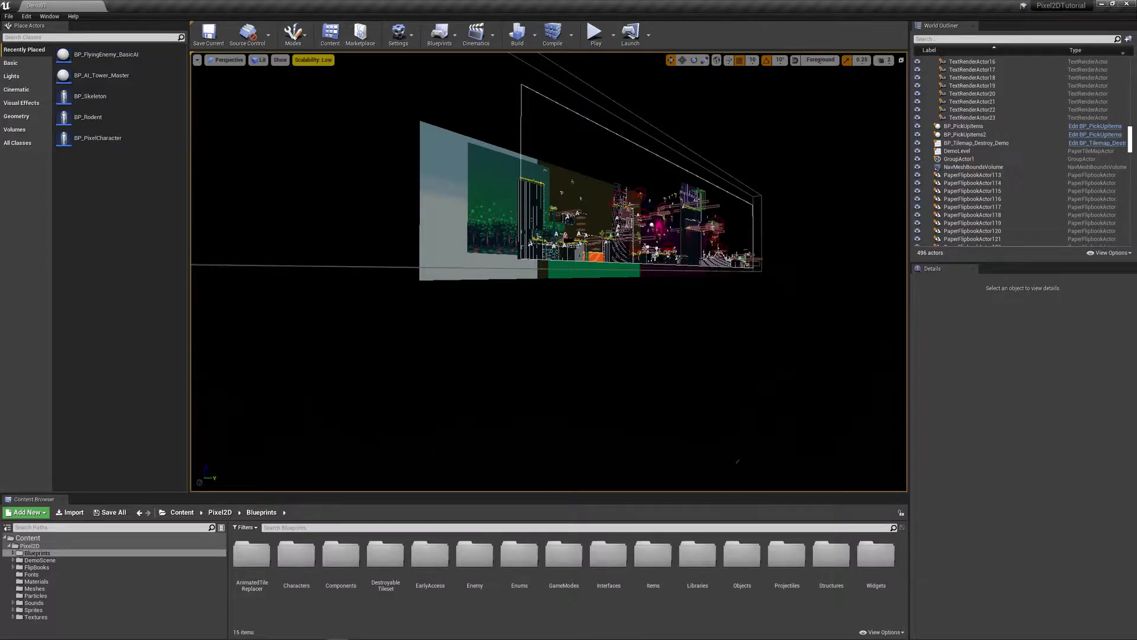
pyautogui.moveTo(448, 206); pyautogui.dragTo(448, 206, button='right')
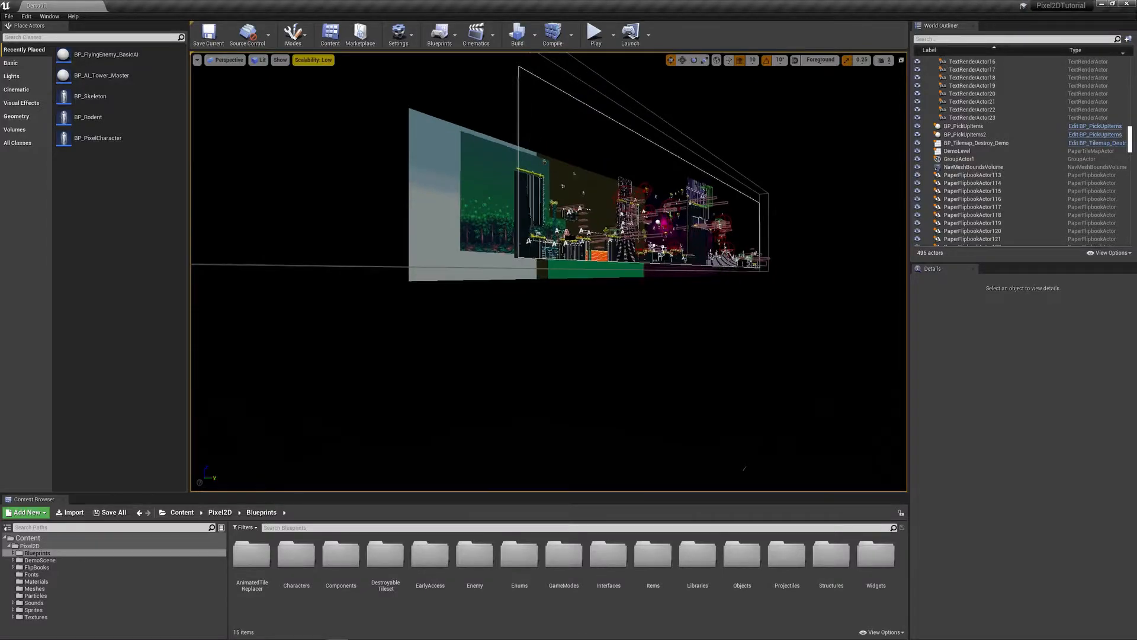
# Select PlatformTemplate14, PlatformTemplate11 and PlatformTemplate15 one after another, and focus the viewport on PlatformTemplate15.
pyautogui.click(585, 212)
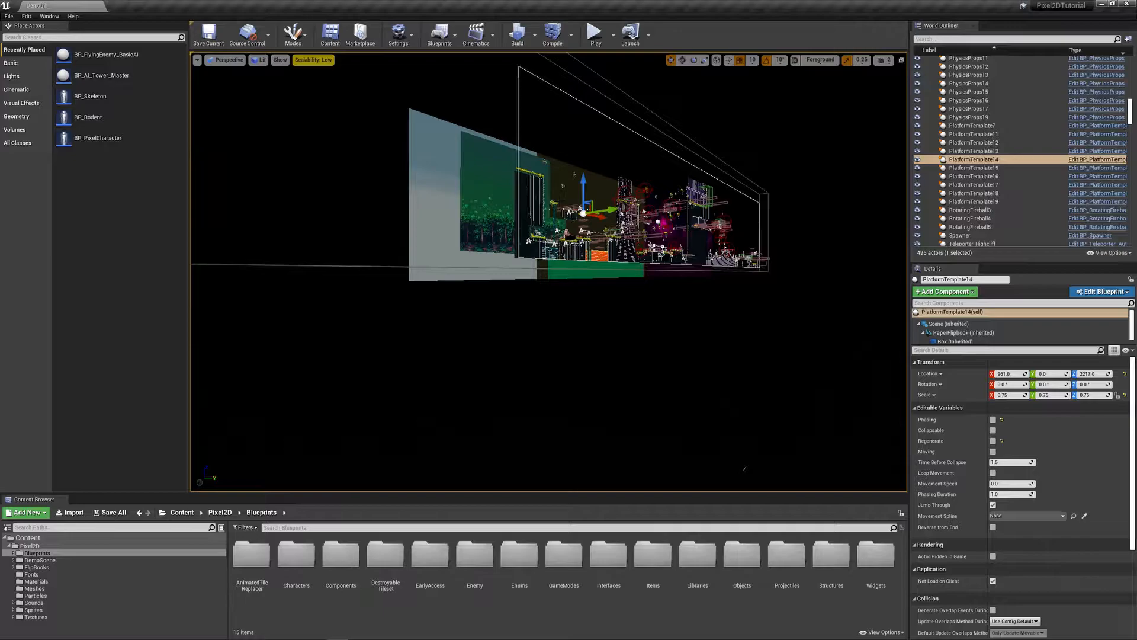
pyautogui.click(977, 134)
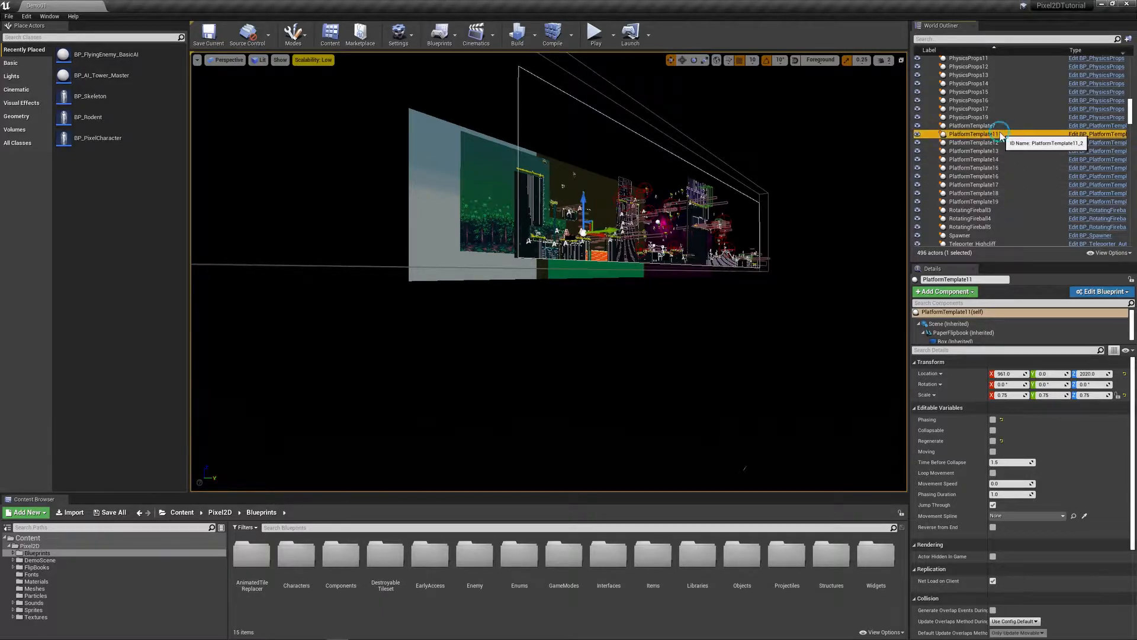
pyautogui.click(977, 168)
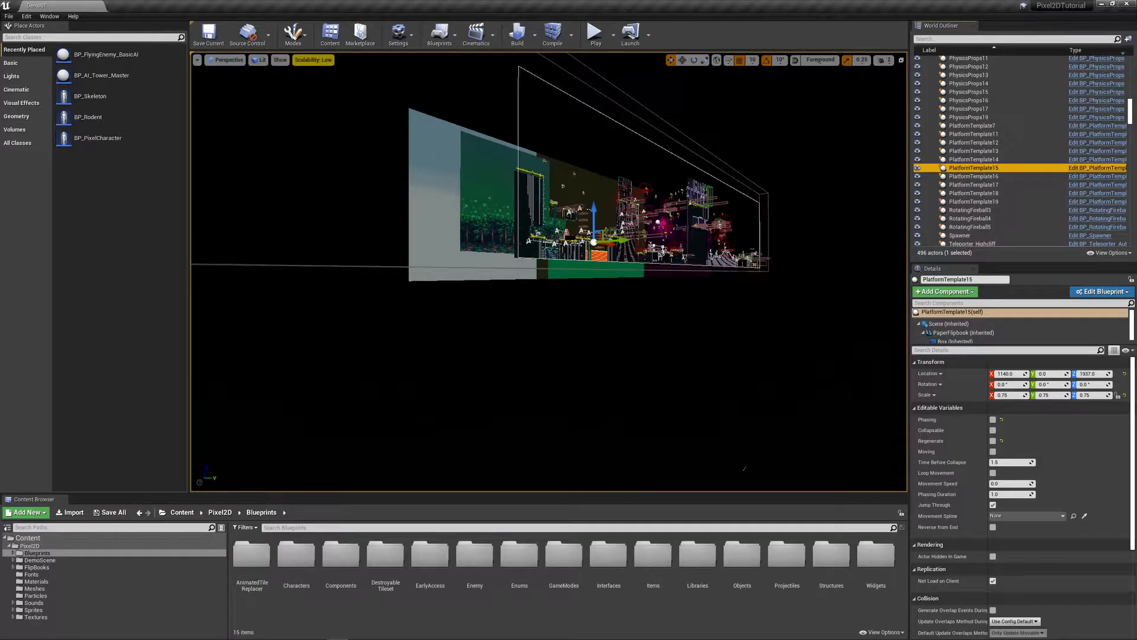
pyautogui.press('f')
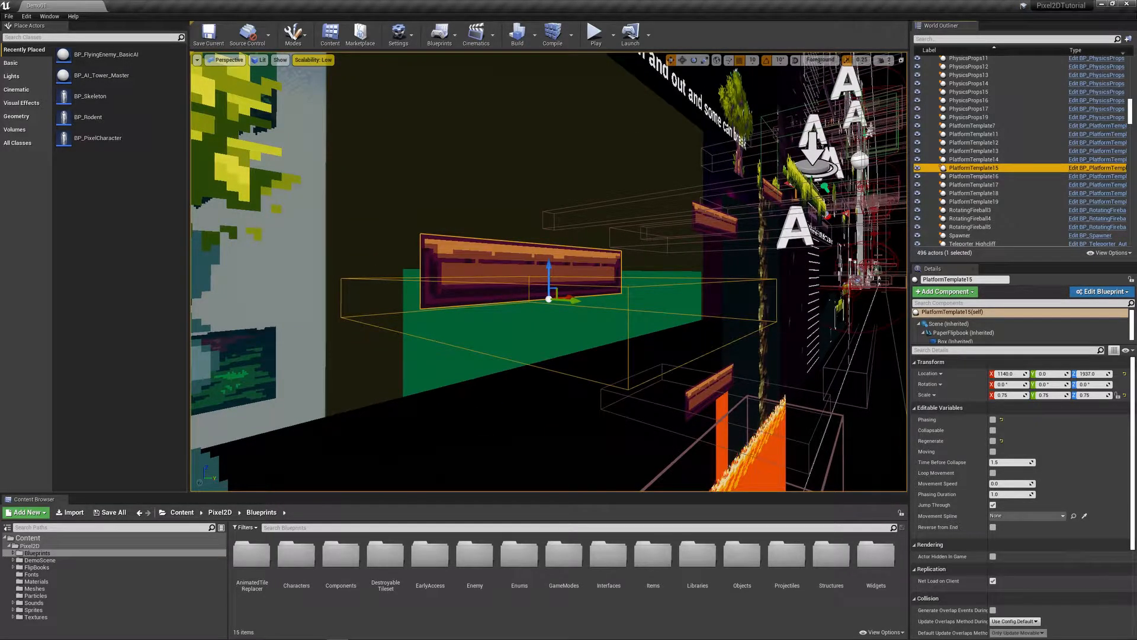
# Select the HelpGirl character beside the house in the level and focus the viewport on it.
pyautogui.moveTo(548, 273); pyautogui.dragTo(279, 233, button='right')
pyautogui.press('d')
pyautogui.press('s')
pyautogui.press('w')
pyautogui.click(410, 379)
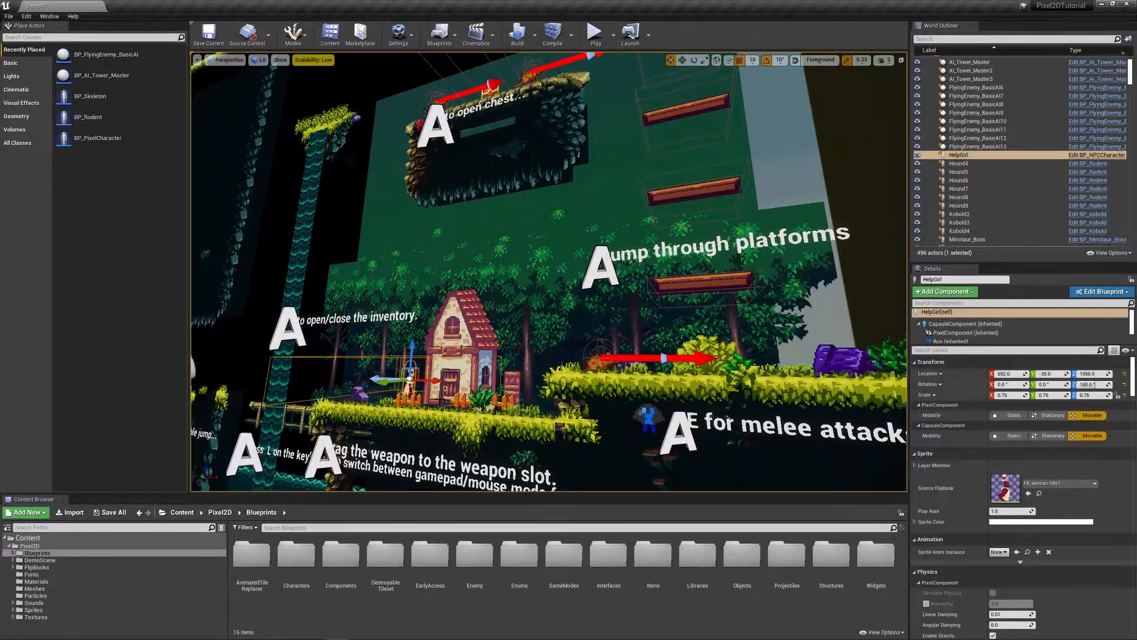
pyautogui.press('f')
# Select the FlyingEnemy_BasicAI12 enemy in the level, focus the viewport on it, and fly back to the starting area.
pyautogui.moveTo(548, 272); pyautogui.dragTo(598, 277, button='right')
pyautogui.click(668, 284)
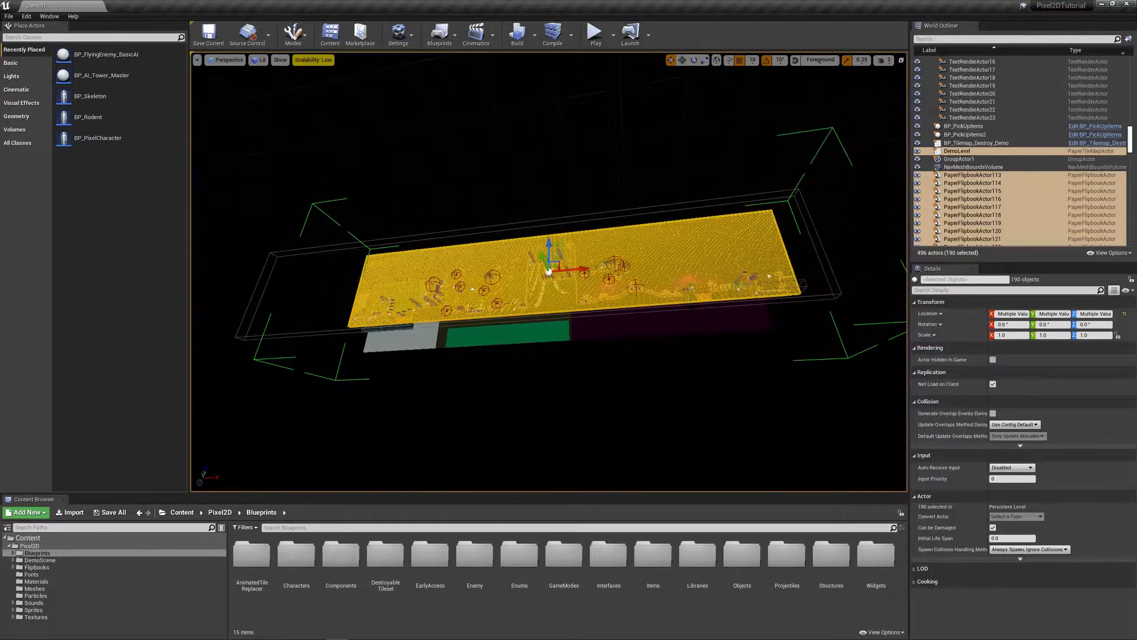
pyautogui.click(609, 279)
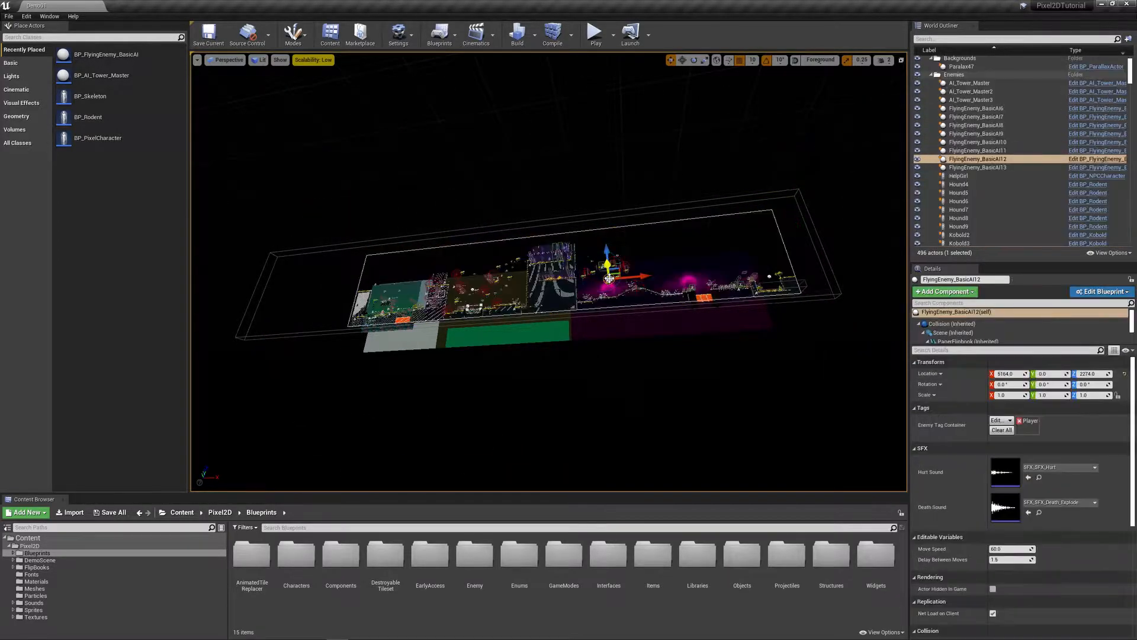
pyautogui.press('f')
pyautogui.moveTo(608, 279); pyautogui.dragTo(509, 279, button='right')
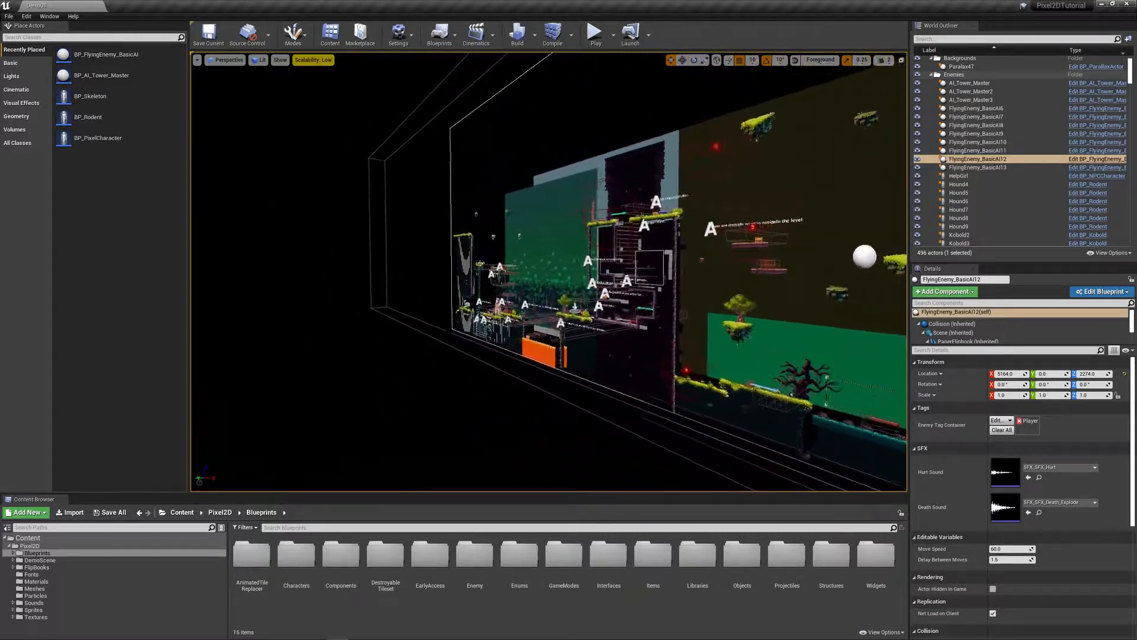
pyautogui.moveTo(509, 279); pyautogui.dragTo(616, 279, button='right')
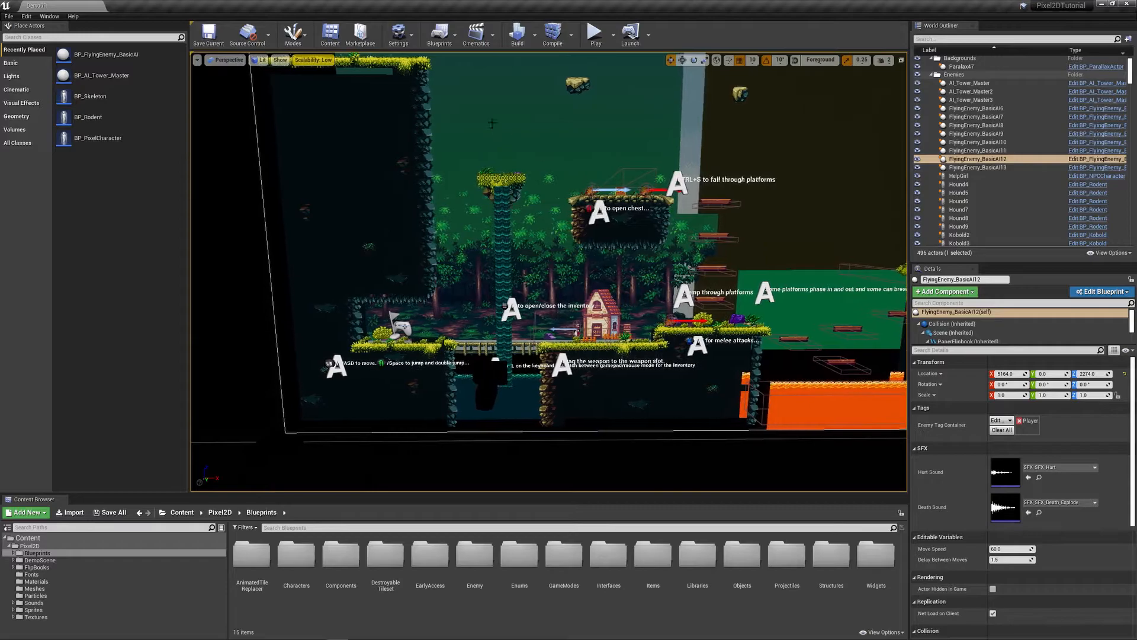
# Switch the viewport to the Right orthographic view and look over the level's starting area.
pyautogui.click(227, 60)
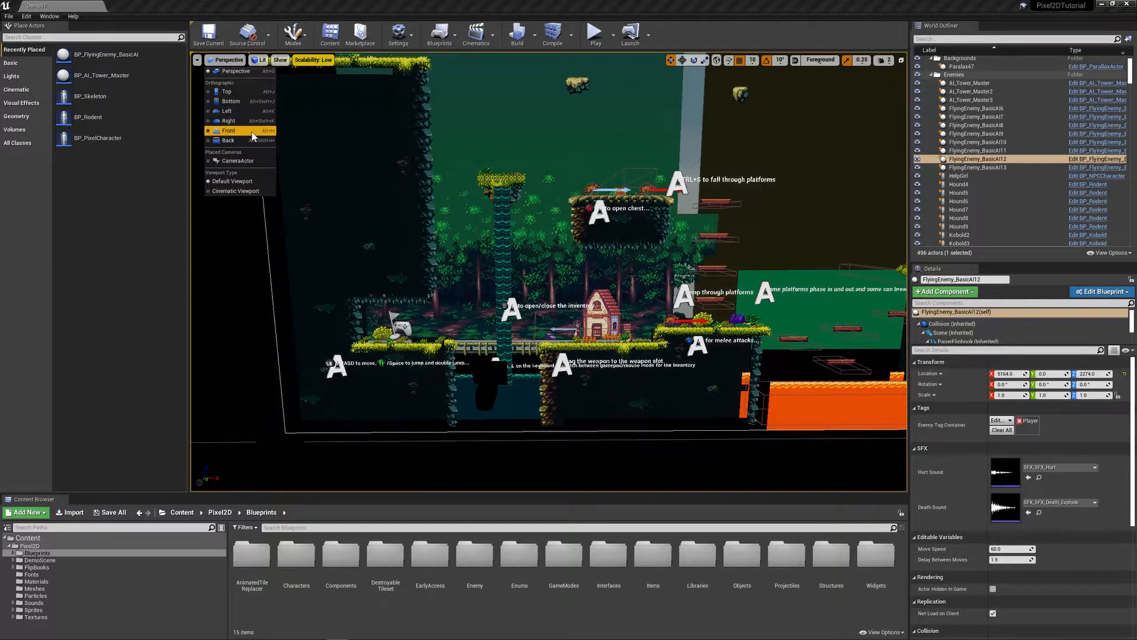
pyautogui.click(229, 121)
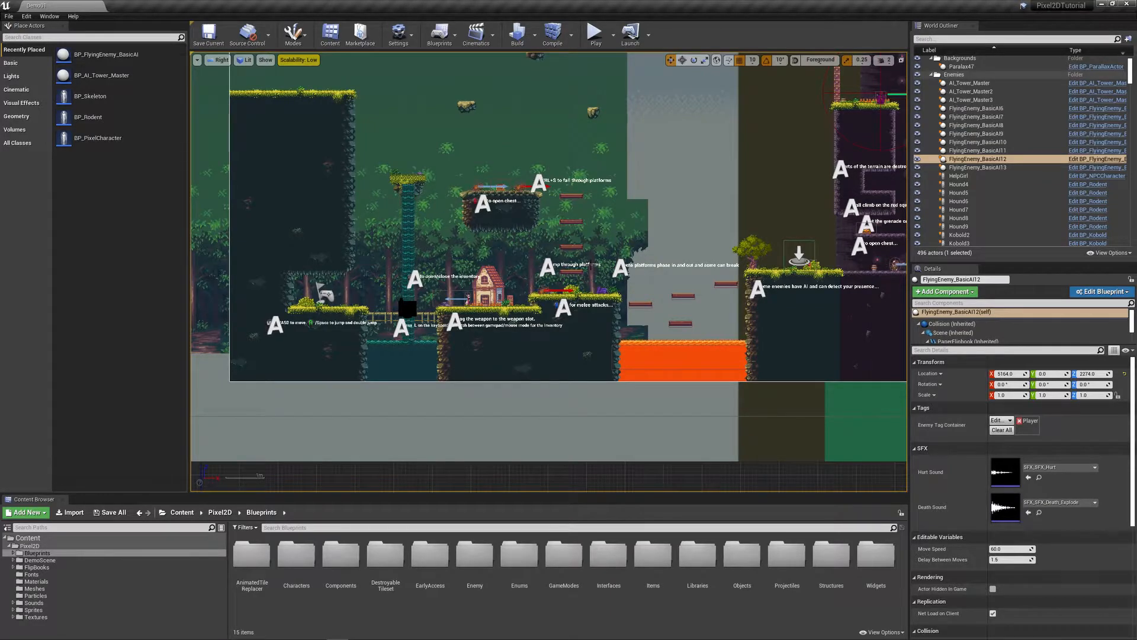
pyautogui.moveTo(579, 212); pyautogui.dragTo(270, 251, button='right')
pyautogui.moveTo(399, 312); pyautogui.dragTo(849, 276, button='right')
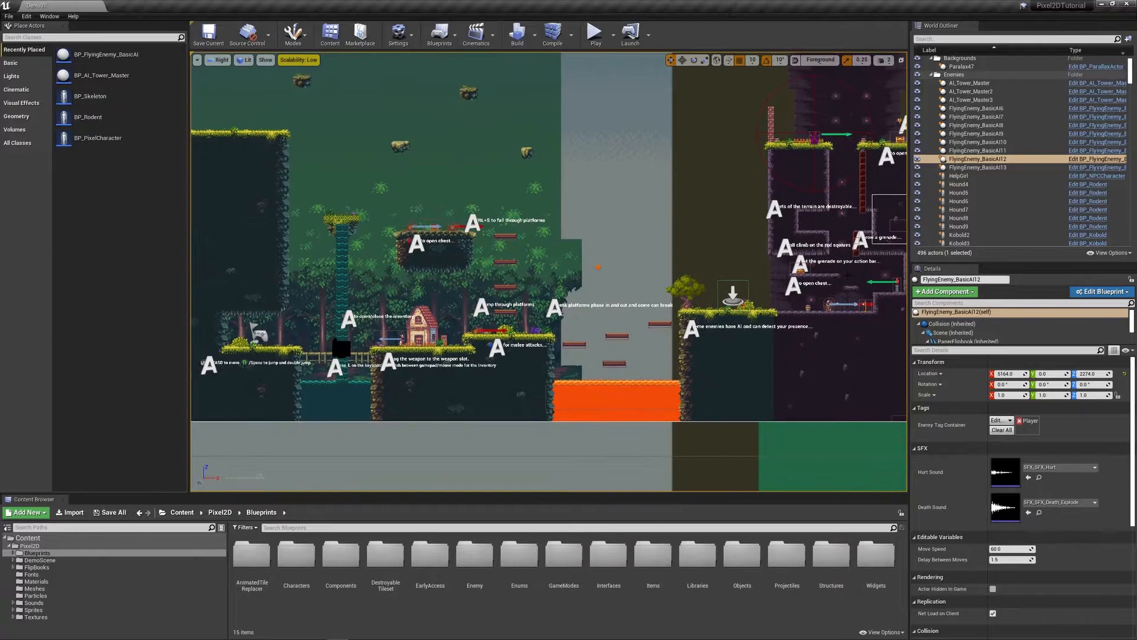
pyautogui.moveTo(475, 294); pyautogui.dragTo(646, 305, button='right')
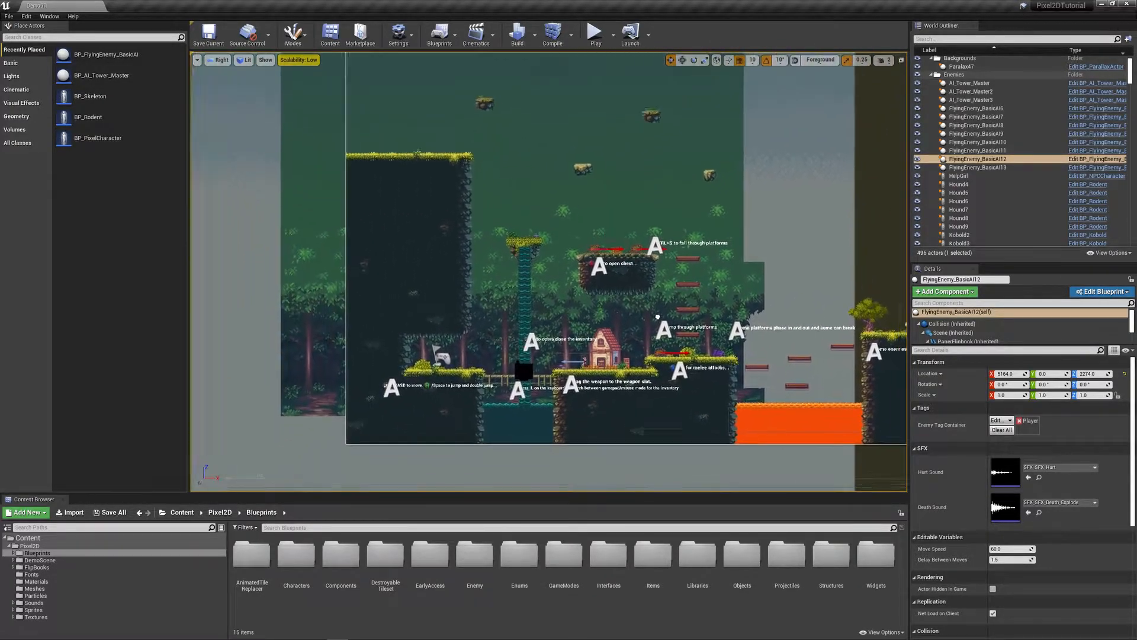
pyautogui.moveTo(658, 317); pyautogui.dragTo(668, 351, button='right')
pyautogui.moveTo(464, 325)
pyautogui.mouseDown(button='right')
pyautogui.moveTo(365, 401)
pyautogui.moveTo(761, 353)
pyautogui.moveTo(500, 351)
pyautogui.moveTo(464, 340)
pyautogui.mouseUp(button='right')
pyautogui.moveTo(573, 296); pyautogui.dragTo(730, 356, button='right')
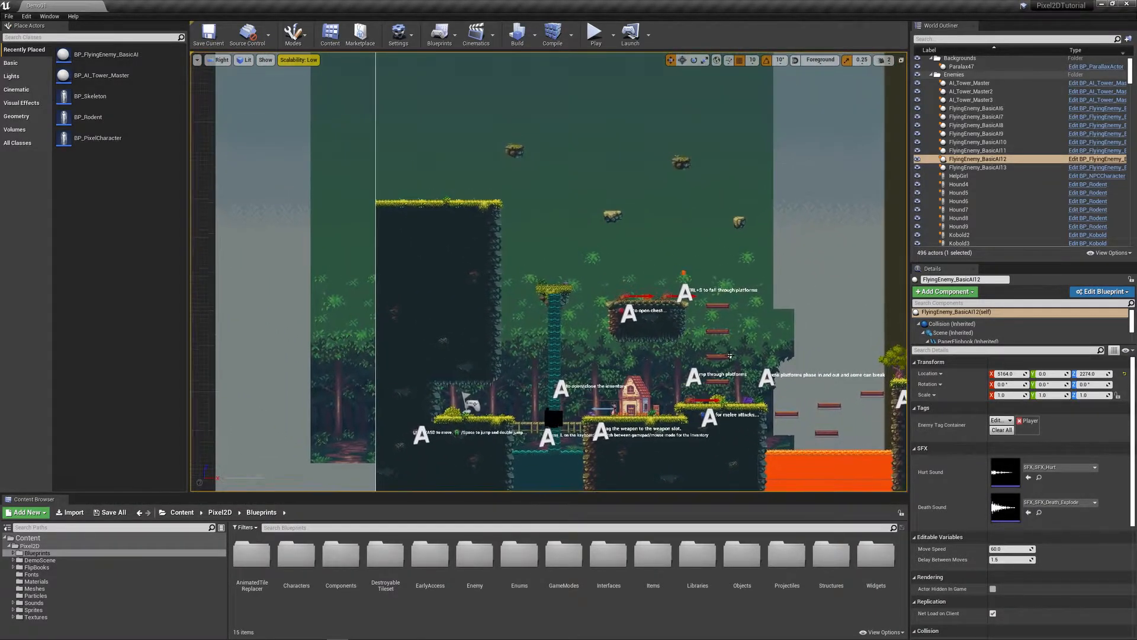
# Set the viewport's view mode to Brush Wireframe and look over the level's geometry.
pyautogui.click(243, 60)
pyautogui.click(267, 99)
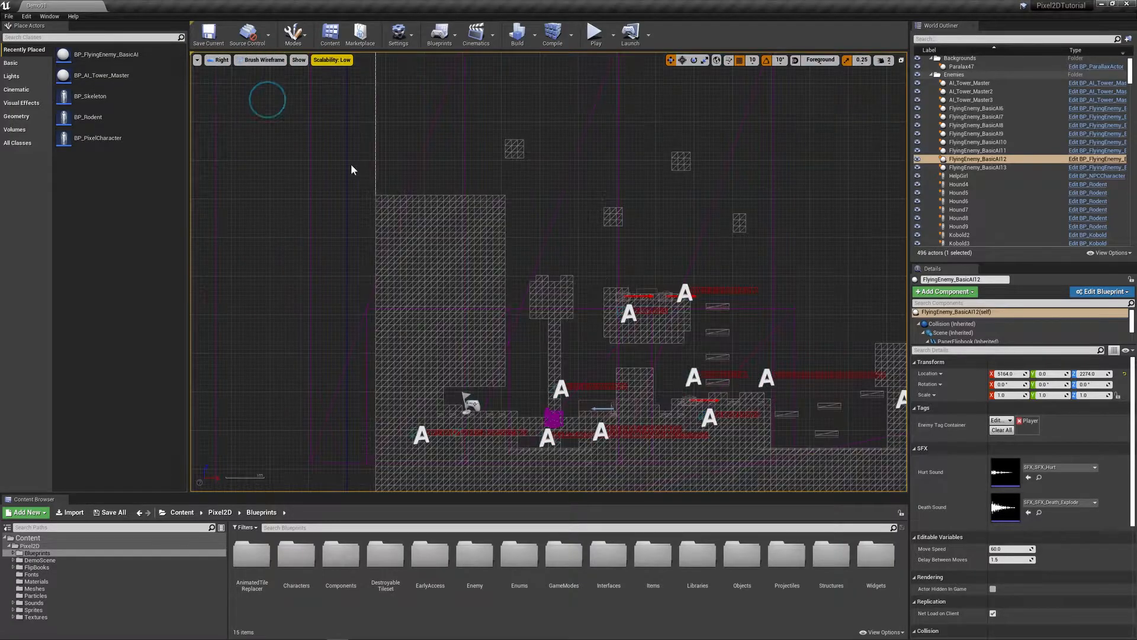
pyautogui.moveTo(387, 173)
pyautogui.mouseDown(button='right')
pyautogui.moveTo(683, 272)
pyautogui.moveTo(191, 259)
pyautogui.moveTo(448, 292)
pyautogui.moveTo(527, 264)
pyautogui.mouseUp(button='right')
# Return the viewport's view mode to Lit and bring the starting area and lava pit into view.
pyautogui.click(265, 60)
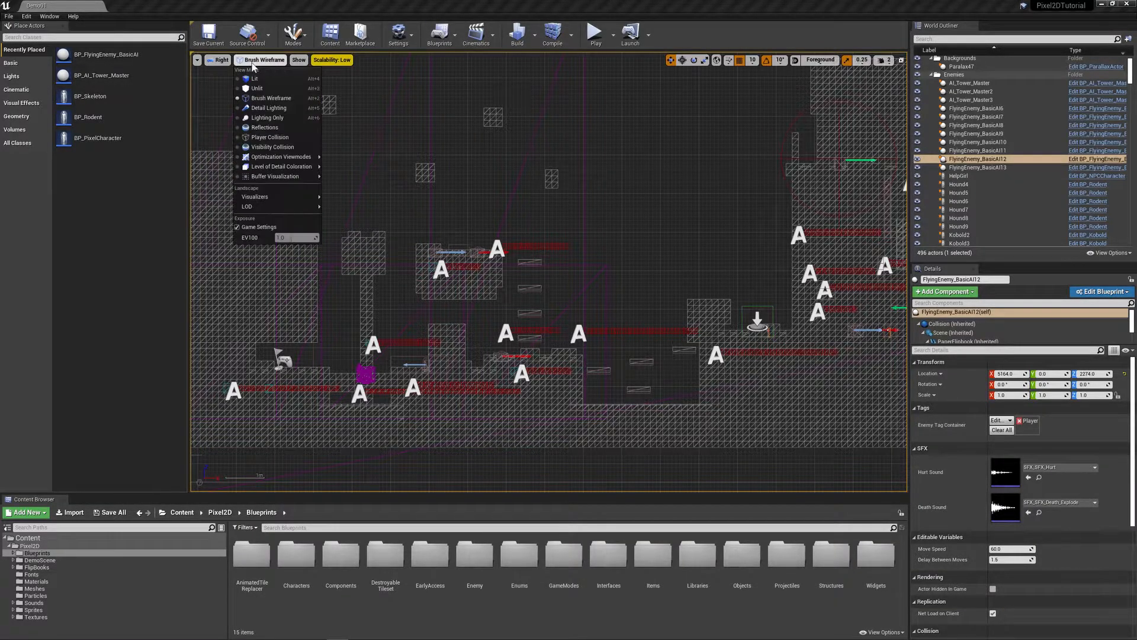
pyautogui.click(220, 60)
pyautogui.moveTo(247, 63)
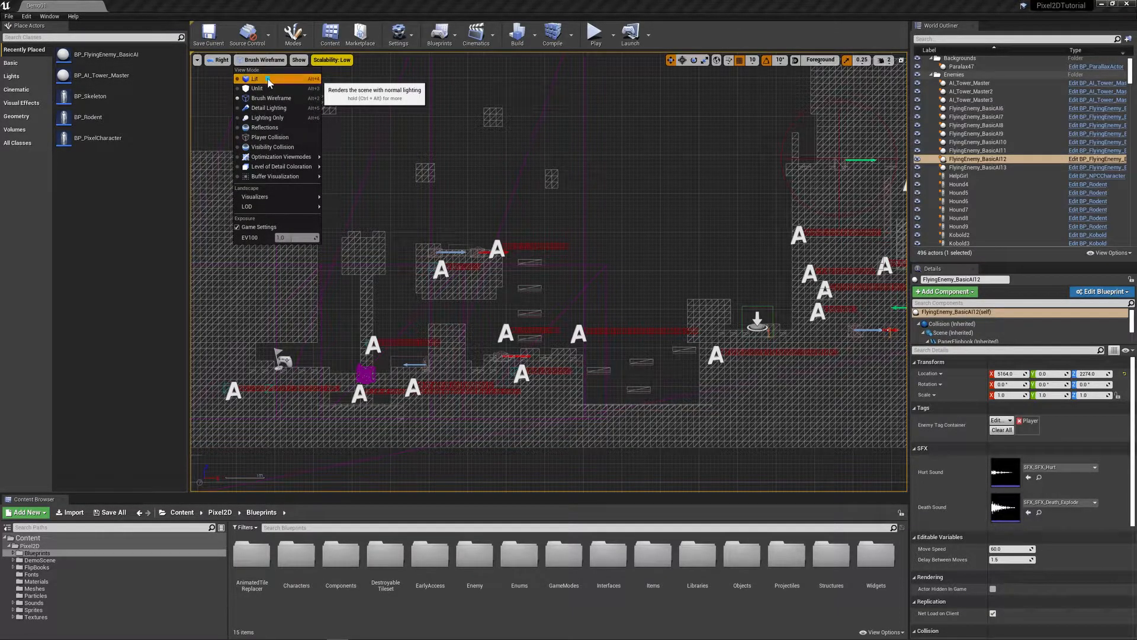
pyautogui.click(268, 80)
pyautogui.moveTo(546, 246)
pyautogui.mouseDown(button='right')
pyautogui.moveTo(777, 154)
pyautogui.moveTo(736, 193)
pyautogui.mouseUp(button='right')
pyautogui.scroll(2, 661, 265)
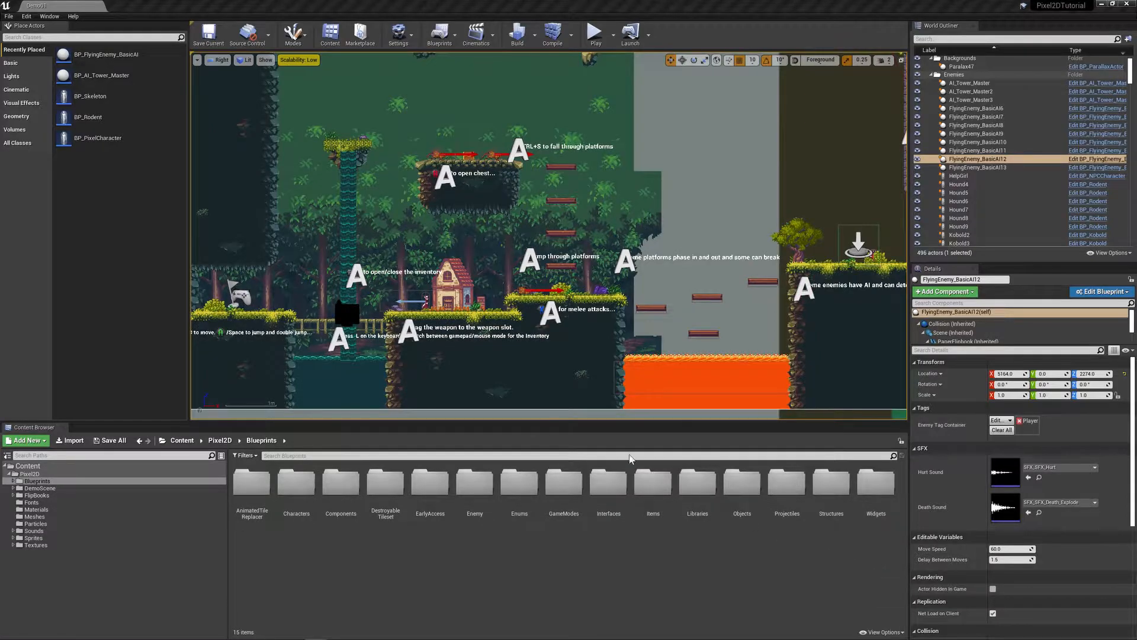
pyautogui.moveTo(651, 369); pyautogui.dragTo(690, 314, button='right')
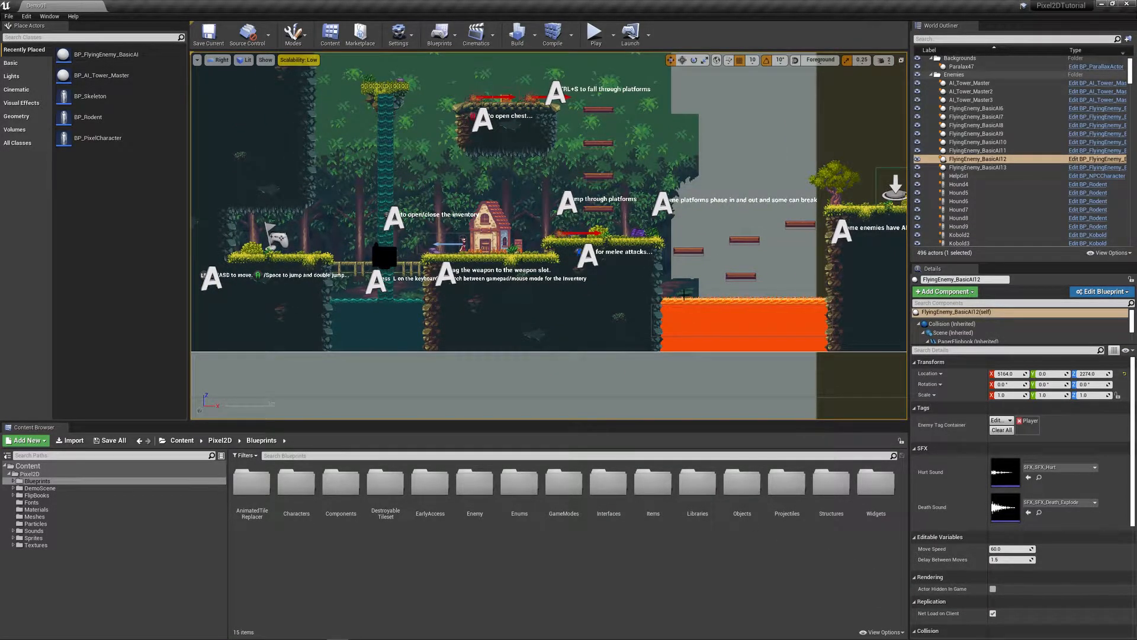
pyautogui.moveTo(684, 294); pyautogui.dragTo(662, 357, button='right')
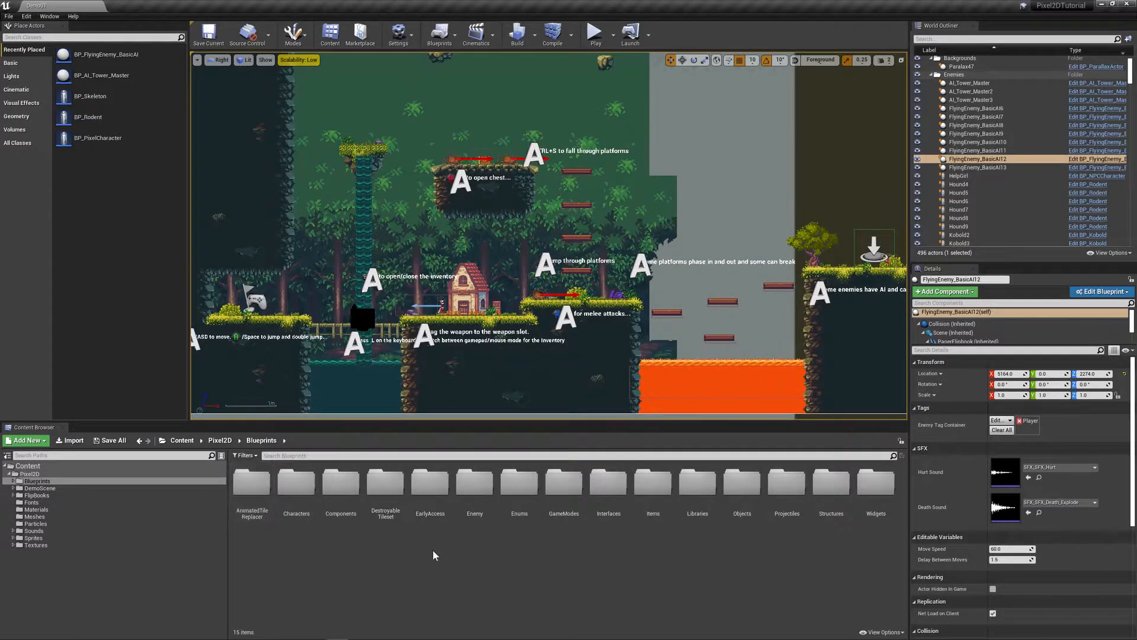
# Expand the Blueprints folder in the Content Browser's folder tree.
pyautogui.click(37, 481)
pyautogui.doubleClick(37, 481)
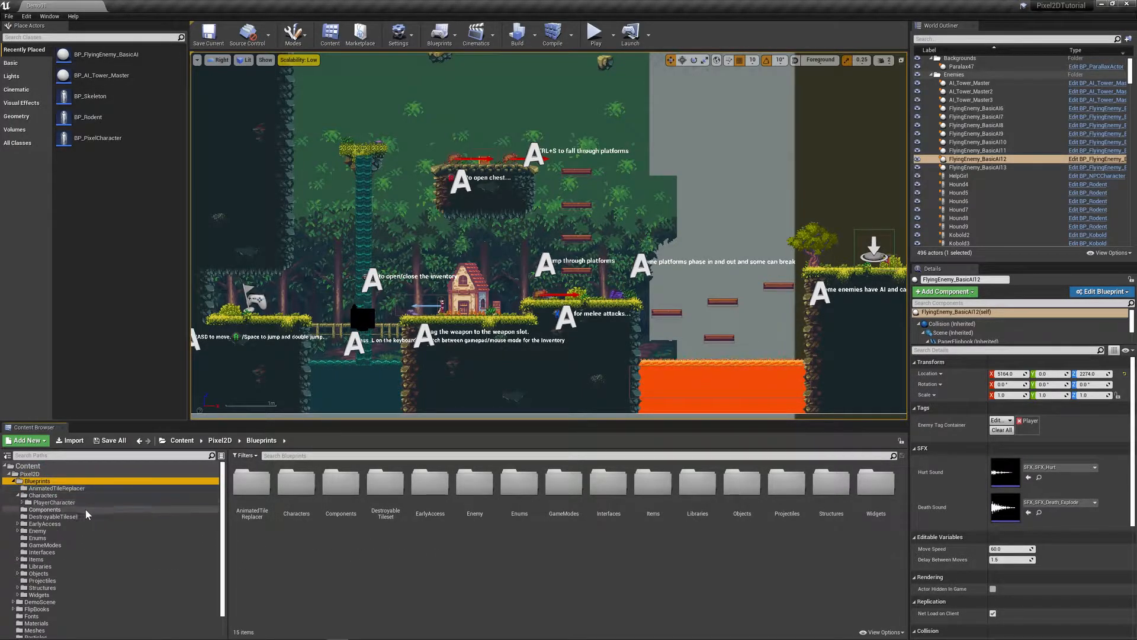
# Open the Enemy/SimpleAI blueprint folder and place a BP_Rodent in the level near the jump-through platforms.
pyautogui.click(38, 531)
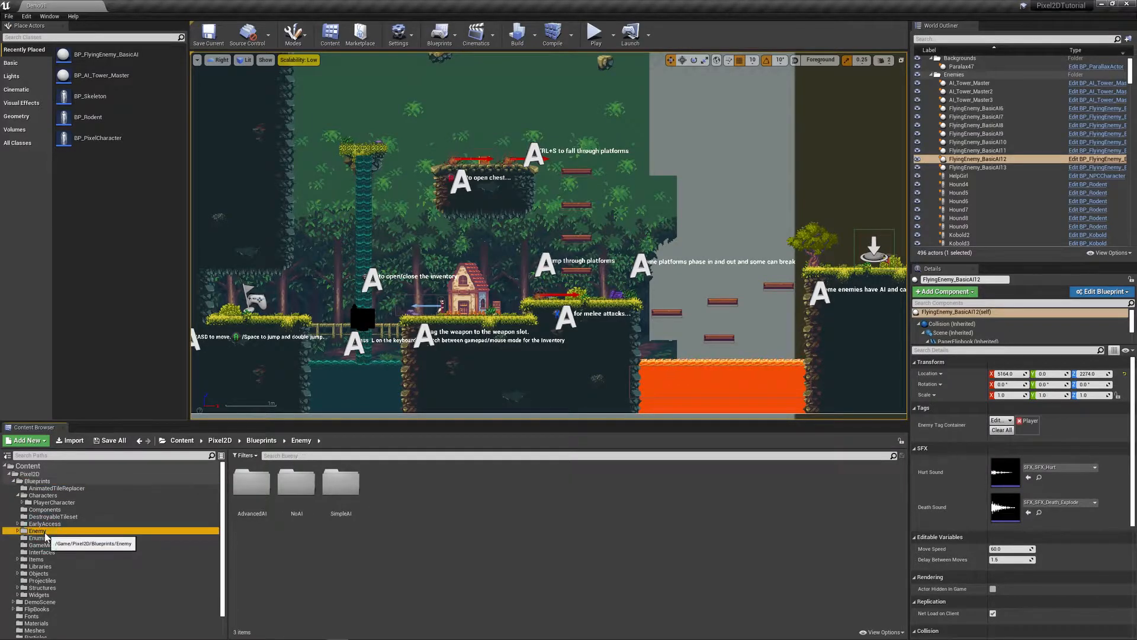
pyautogui.doubleClick(332, 497)
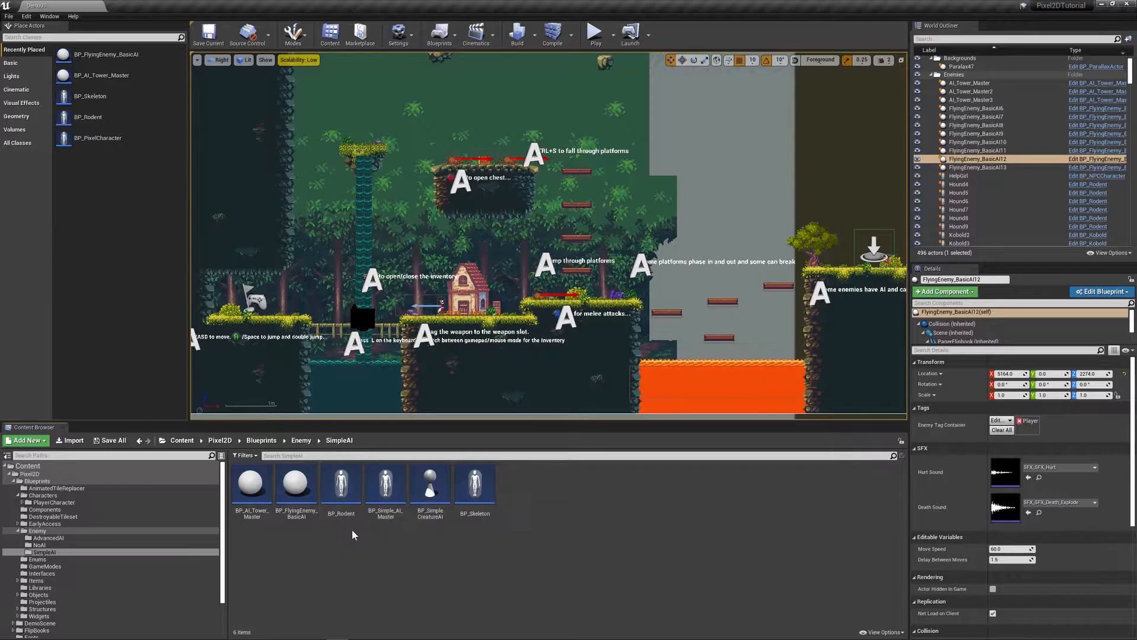
pyautogui.scroll(5, 571, 311)
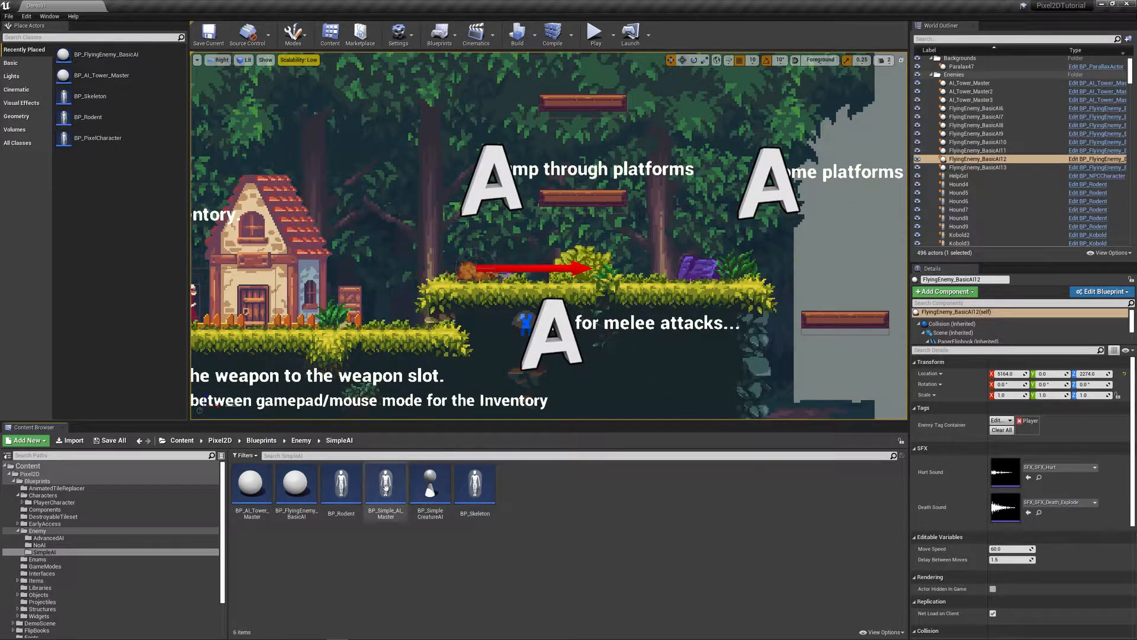
pyautogui.click(346, 499)
pyautogui.moveTo(347, 501); pyautogui.dragTo(662, 130)
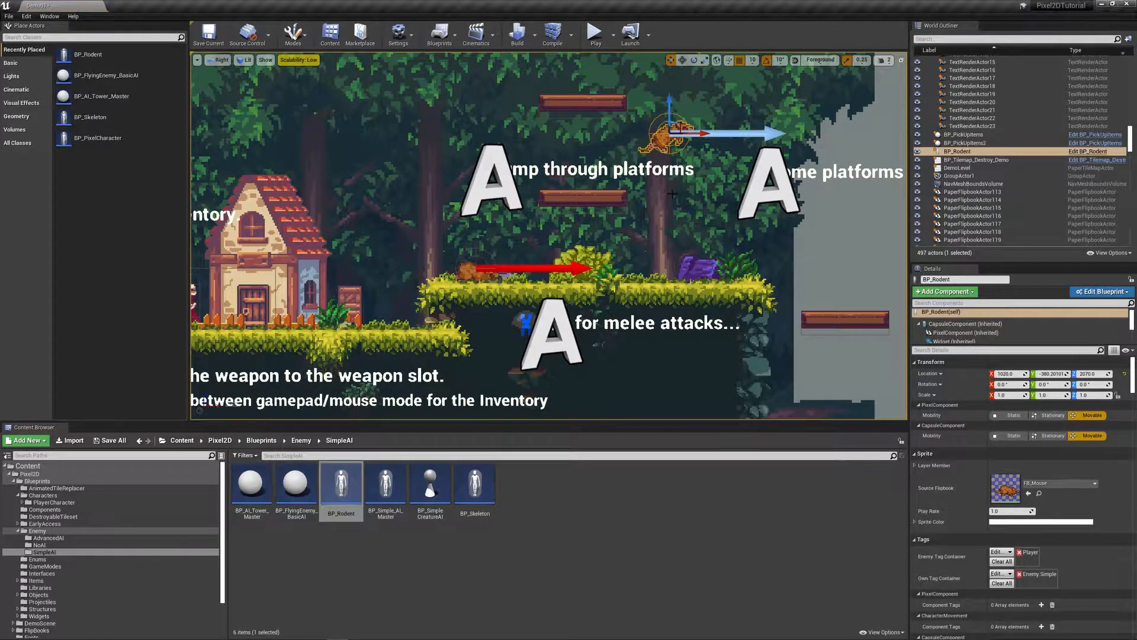
# Try rotating the rodent by -60° and back, and scale it down to 0.75 in X and Z.
pyautogui.press('f')
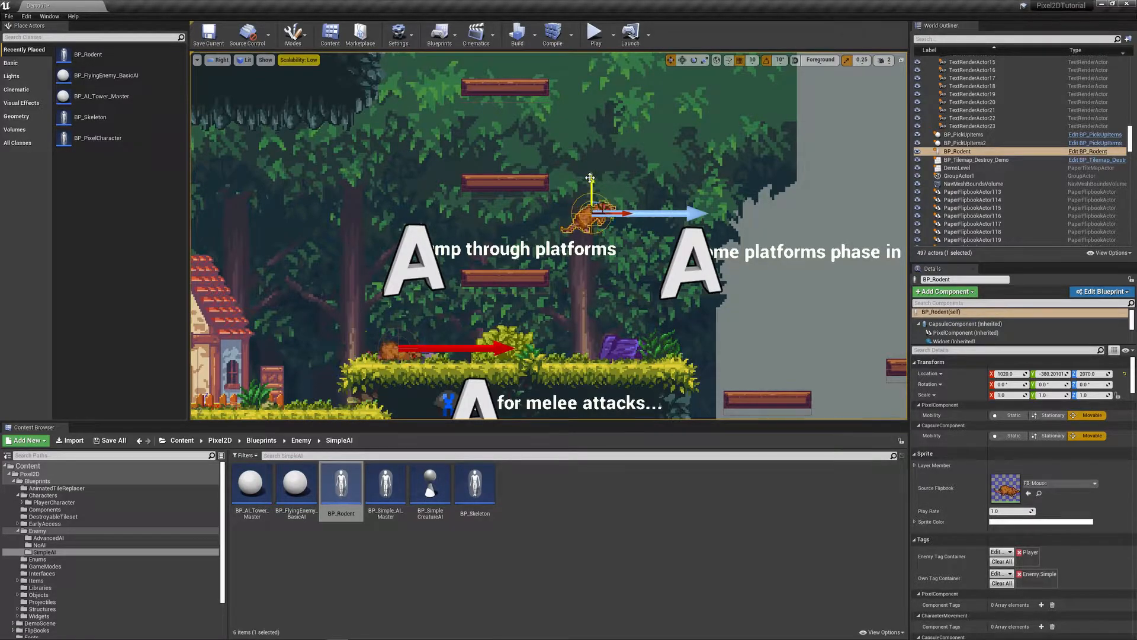
pyautogui.press('e')
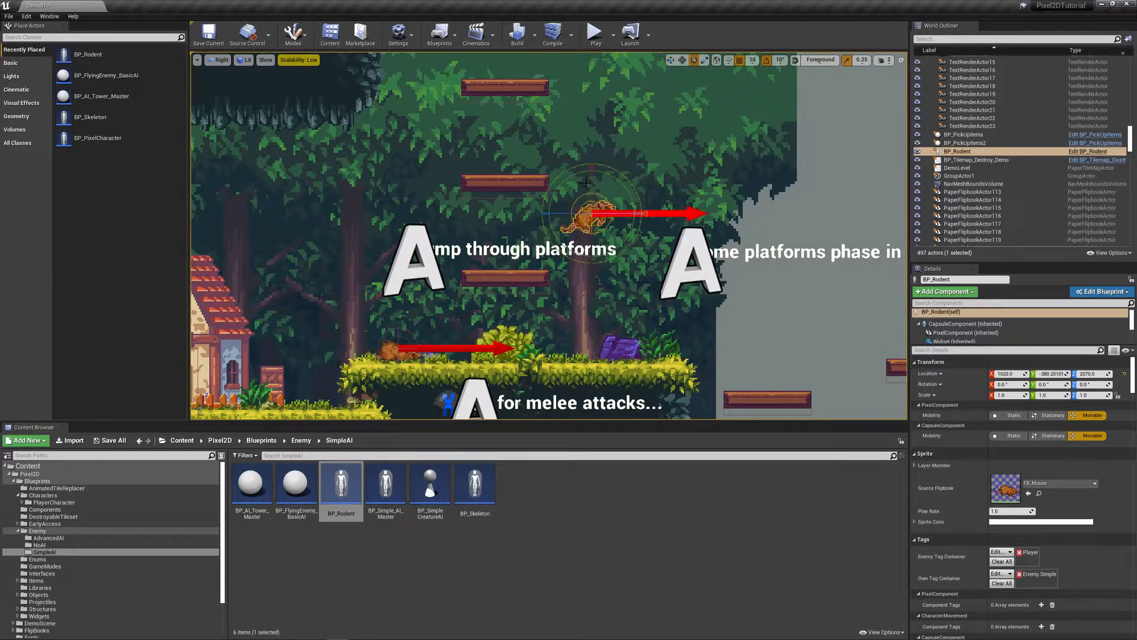
pyautogui.moveTo(611, 174); pyautogui.dragTo(634, 211)
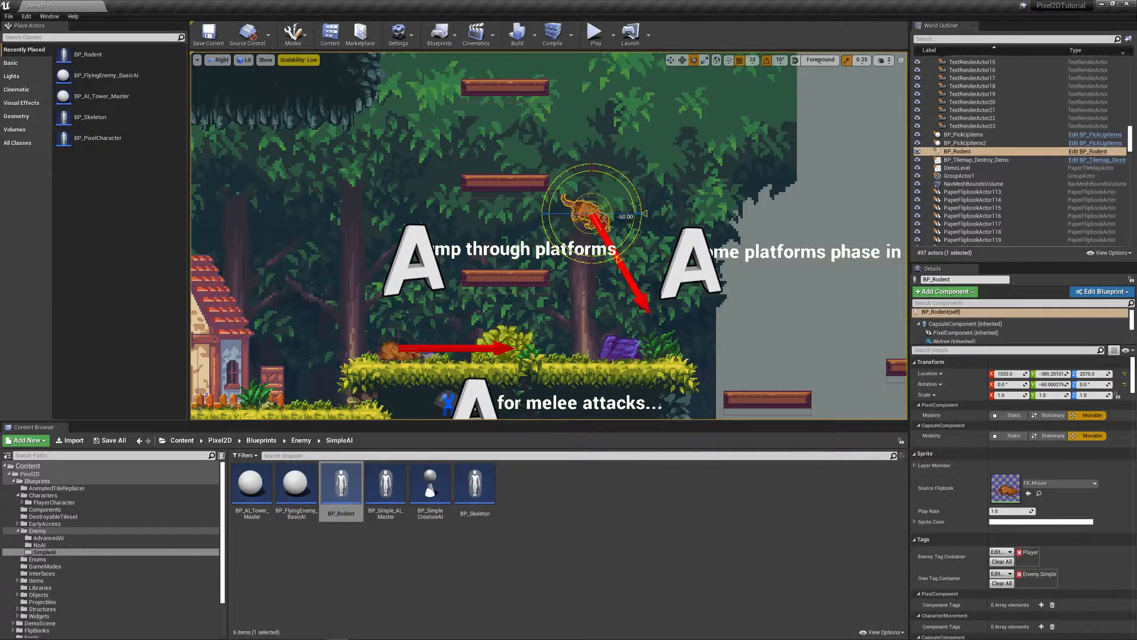
pyautogui.press('r')
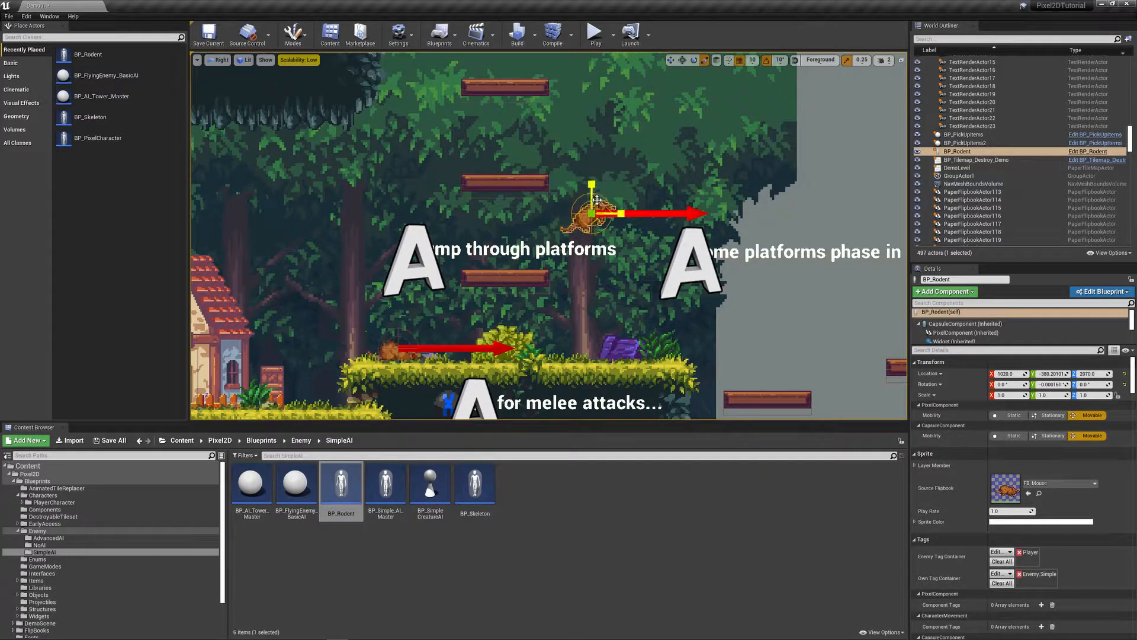
pyautogui.moveTo(603, 201)
pyautogui.mouseDown()
pyautogui.moveTo(649, 204)
pyautogui.moveTo(597, 202)
pyautogui.mouseUp()
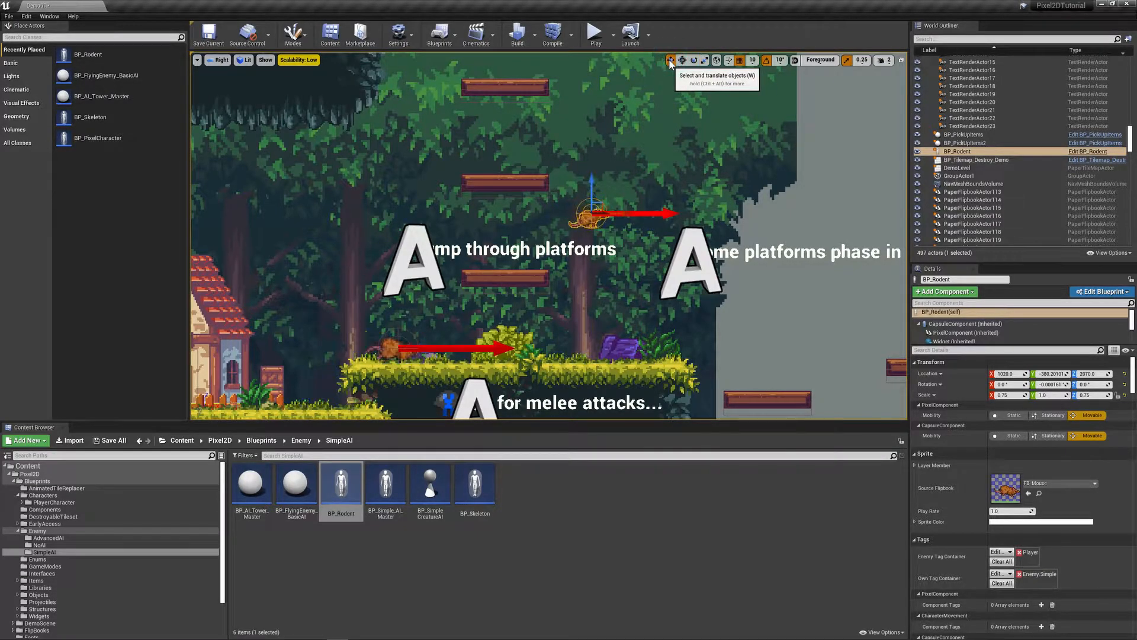
# Cycle the rodent's transform gizmo through the translate, rotate and scale modes.
pyautogui.click(695, 60)
pyautogui.click(701, 61)
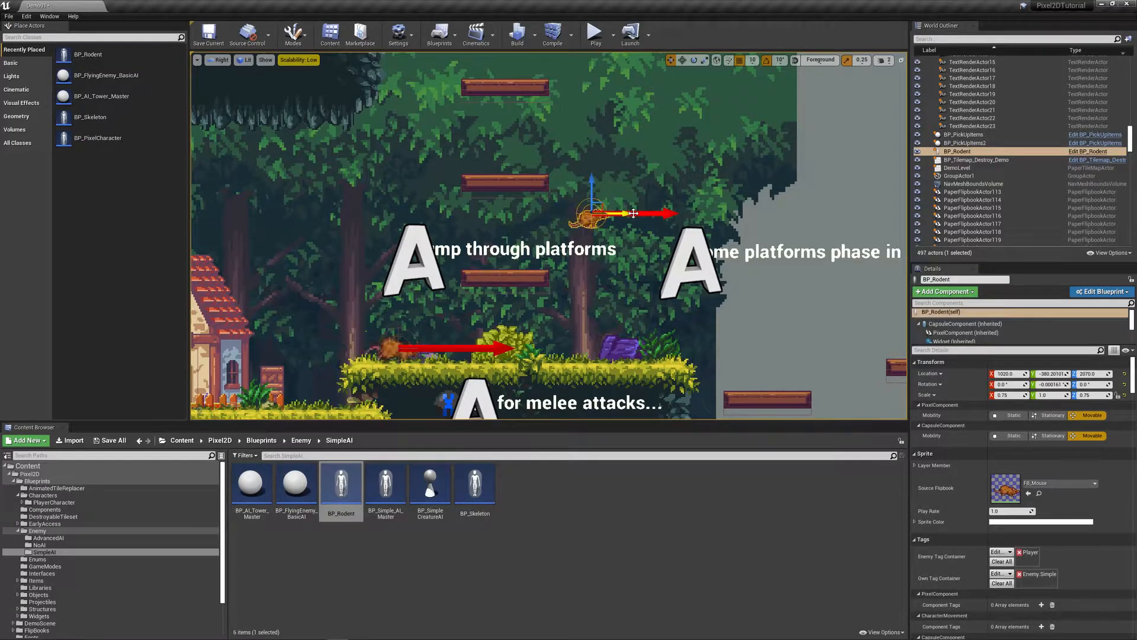
pyautogui.press('e')
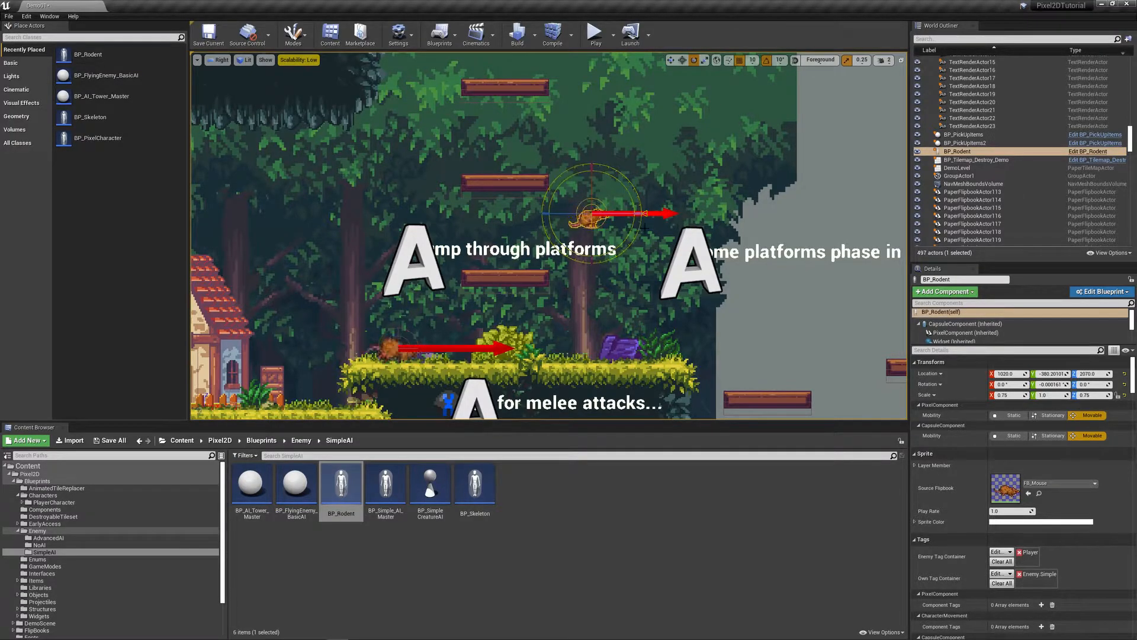
pyautogui.press('r')
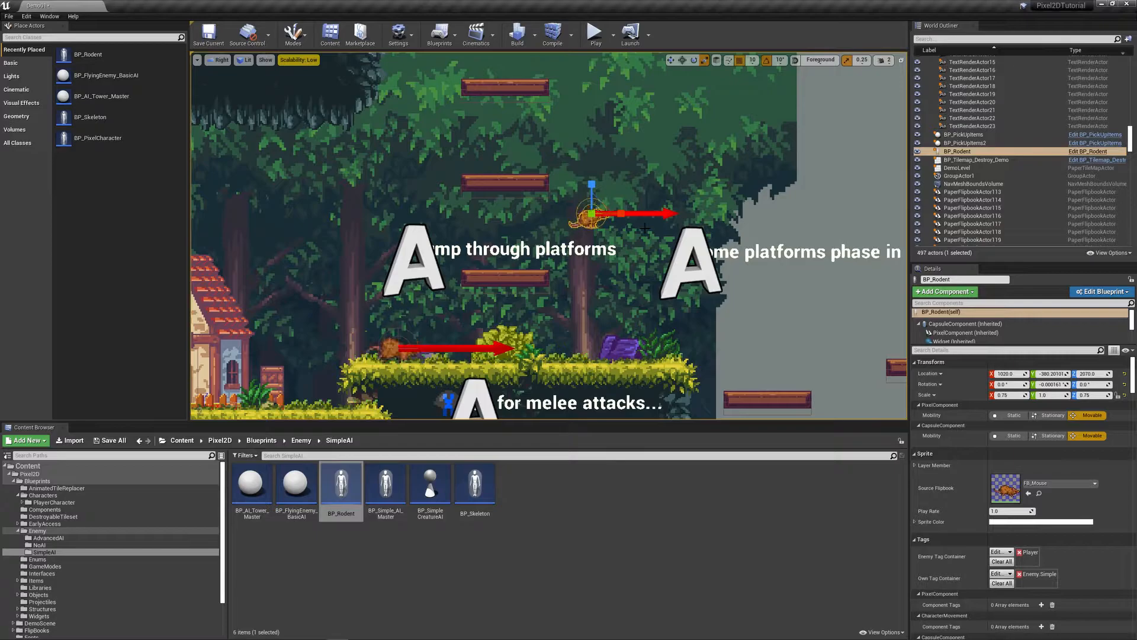
# Move the rodent to X 1010, Z 2050 and enlarge it to a scale of 3.5 in X and 2.5 in Z.
pyautogui.moveTo(594, 179); pyautogui.dragTo(624, 340)
pyautogui.press('e')
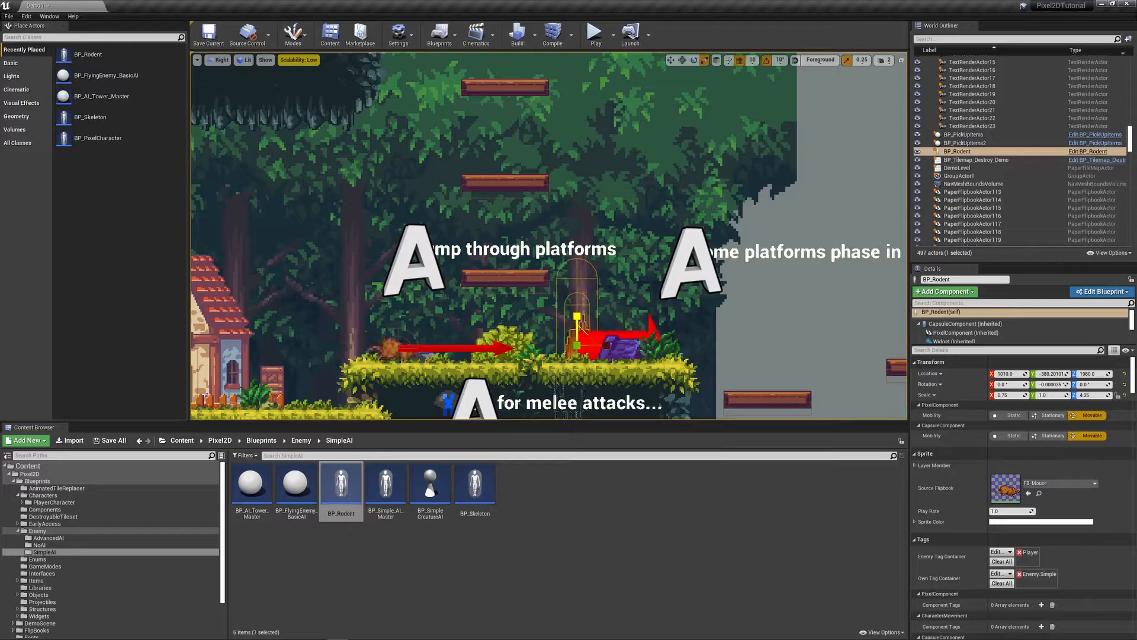
pyautogui.moveTo(578, 320); pyautogui.dragTo(791, 243)
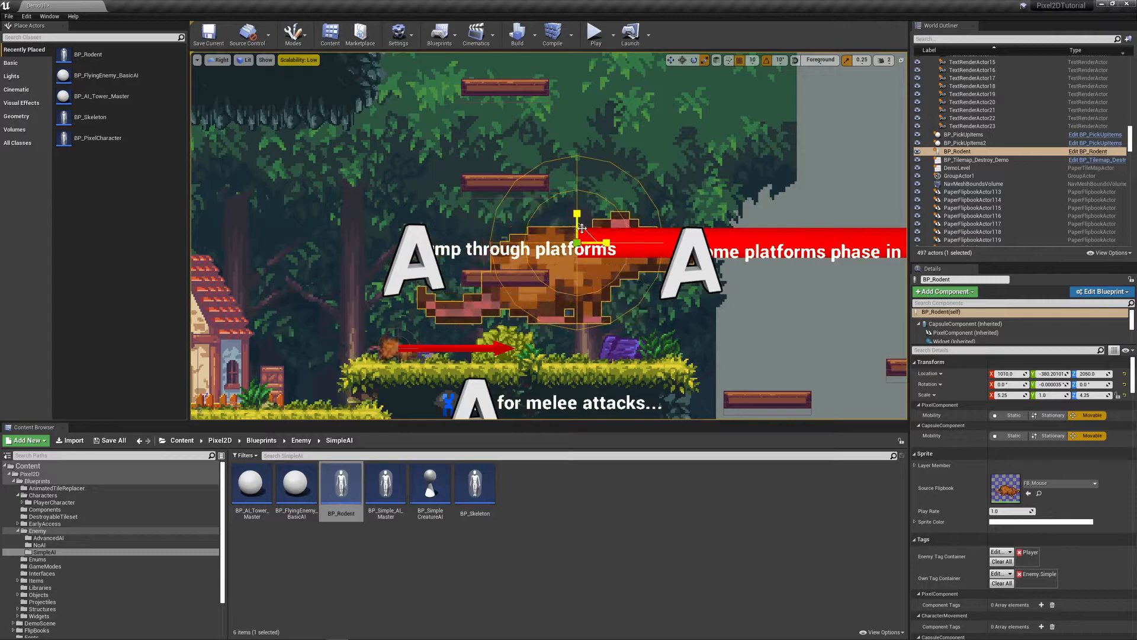
pyautogui.moveTo(588, 230)
pyautogui.mouseDown()
pyautogui.moveTo(619, 219)
pyautogui.moveTo(588, 232)
pyautogui.mouseUp()
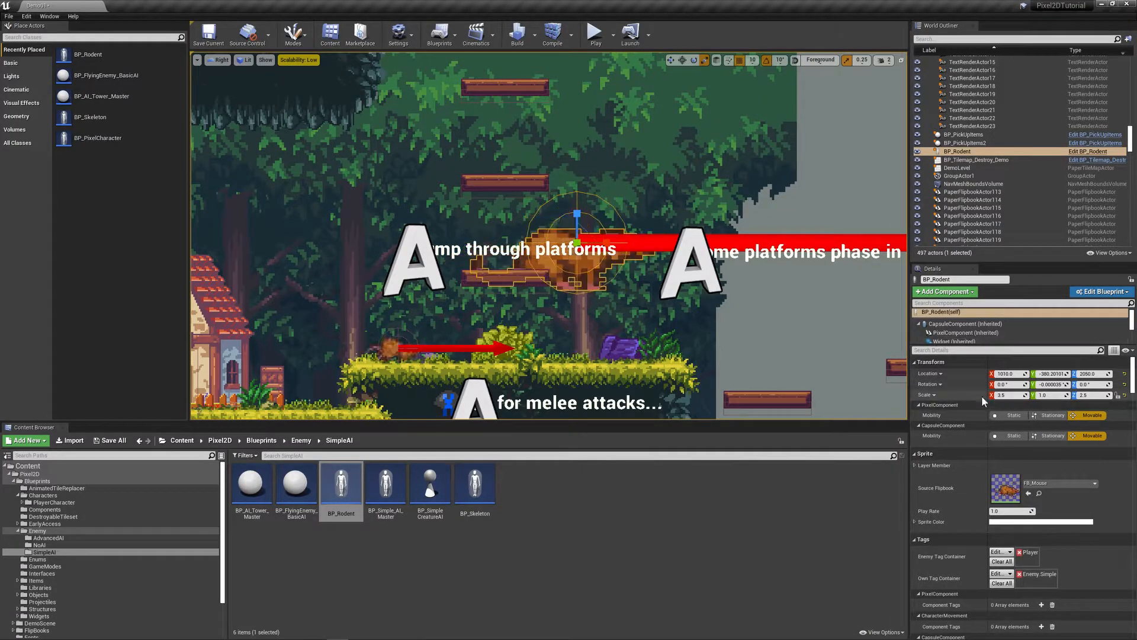
# Reset the rodent's X and Z scale to 1.0 and its Y rotation to 0.
pyautogui.click(1013, 394)
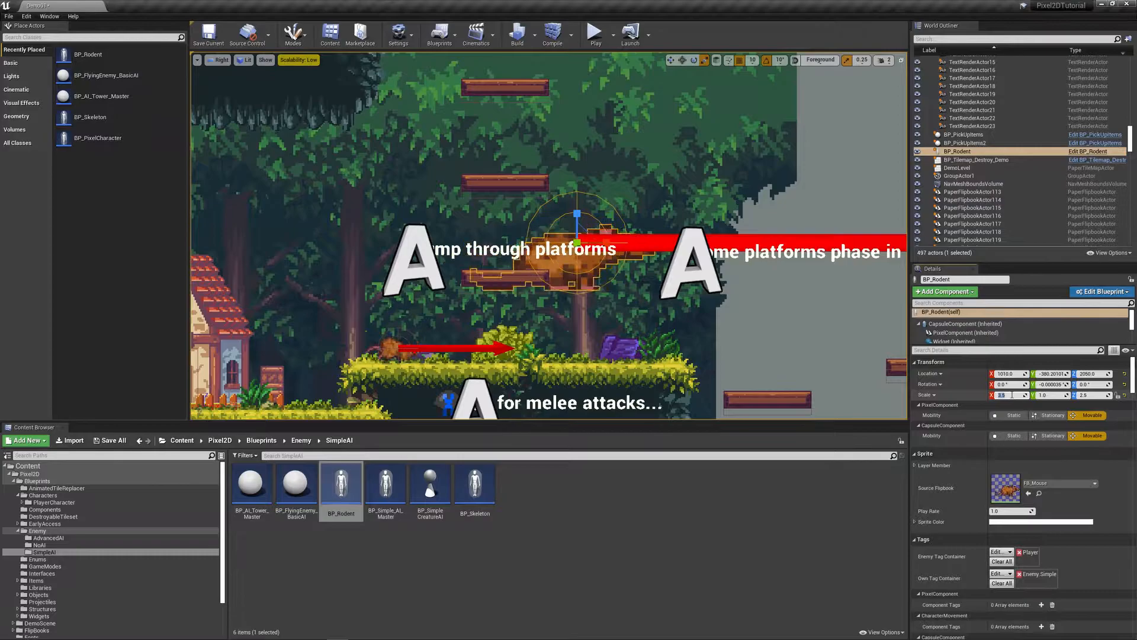
pyautogui.press('Return')
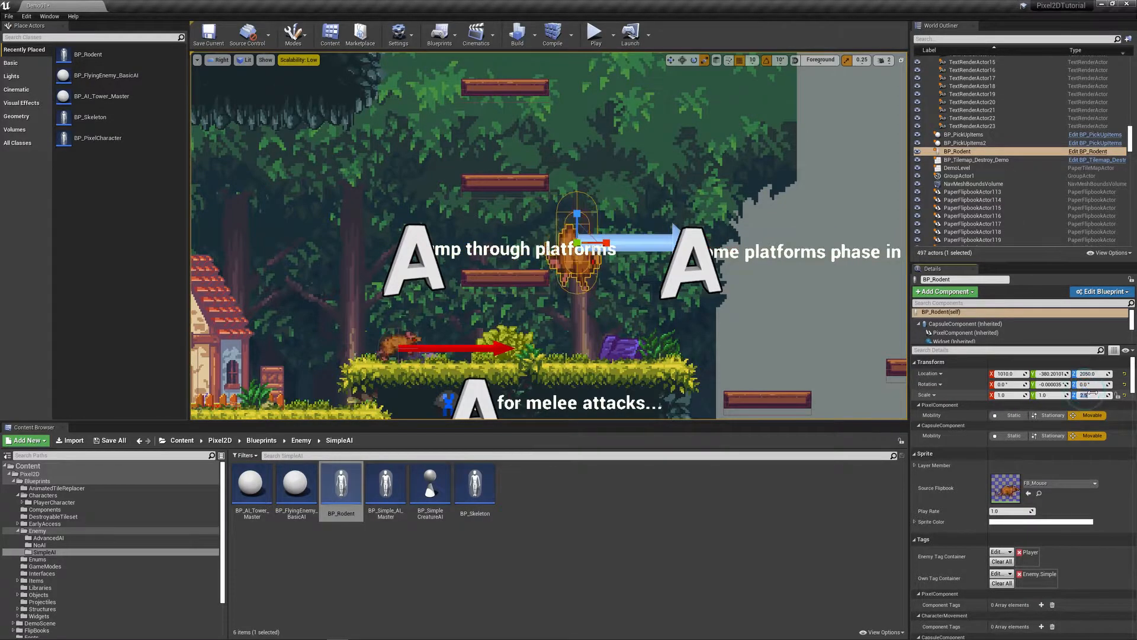
pyautogui.click(1079, 395)
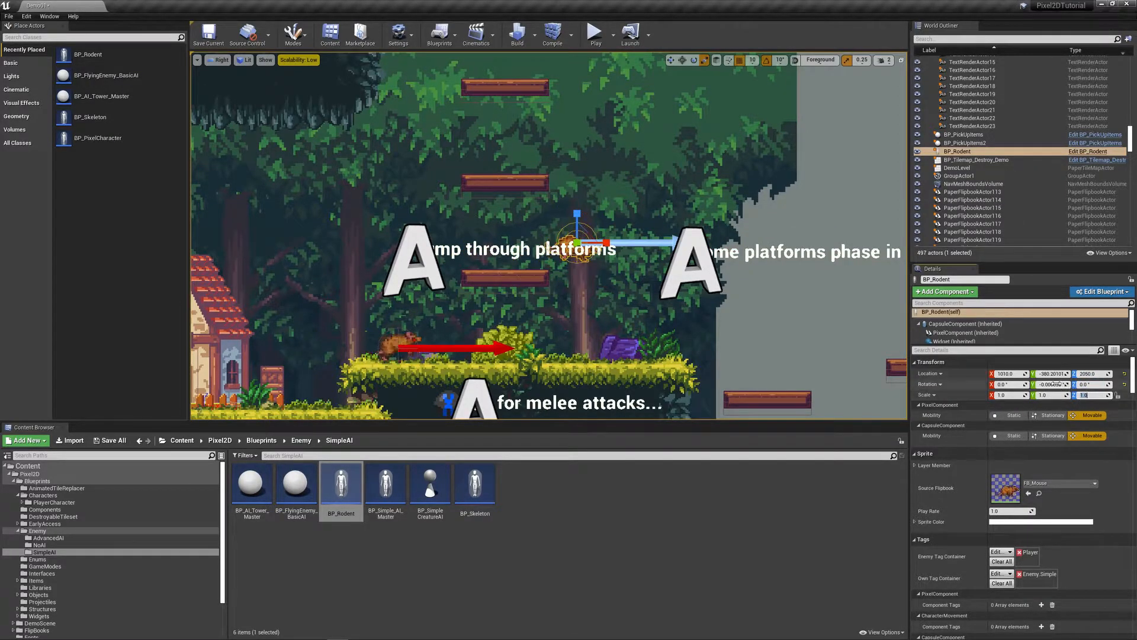
pyautogui.write('0')
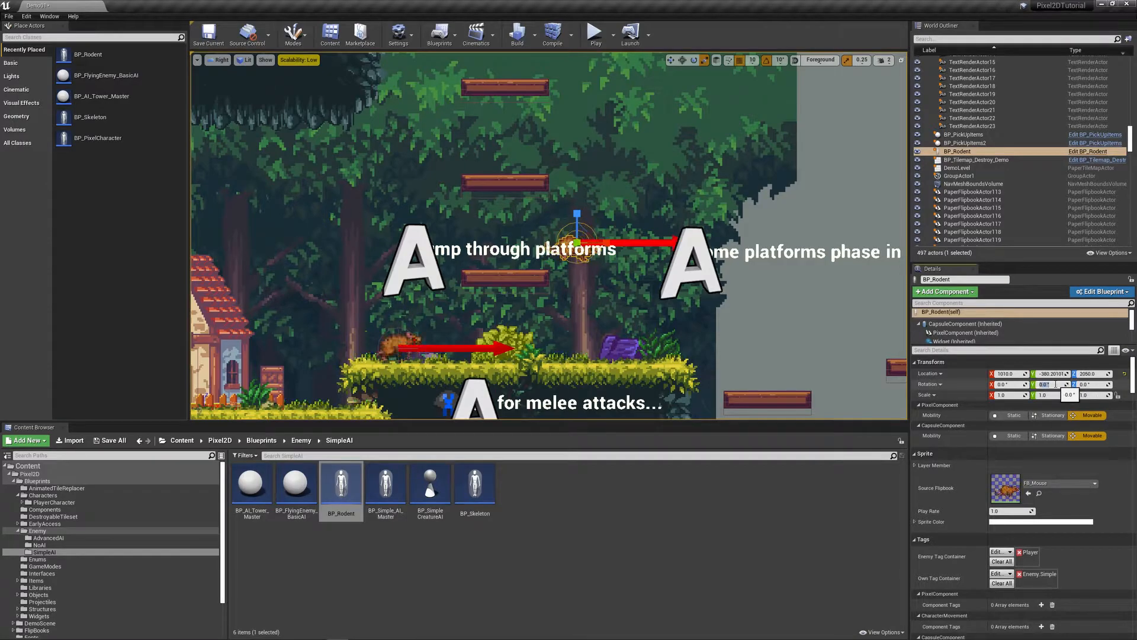
pyautogui.press('Return')
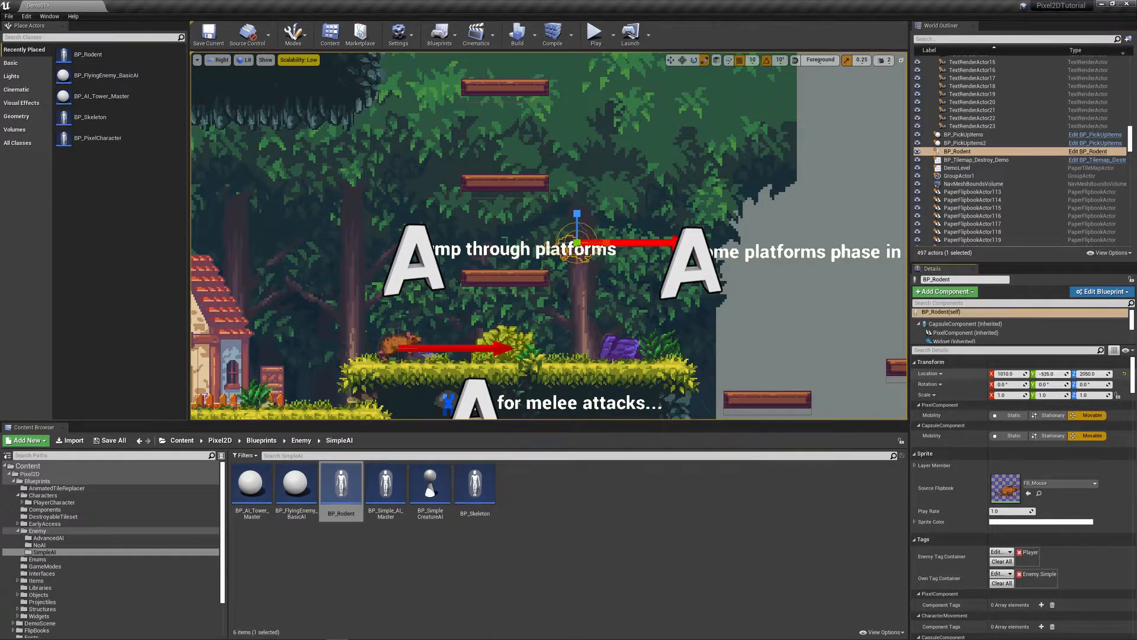
# Set the rodent's location to Y -200 and Z 1900, and raise it back above the grassy platform to Z 2000.
pyautogui.moveTo(1075, 379)
pyautogui.mouseDown()
pyautogui.moveTo(1063, 380)
pyautogui.moveTo(1090, 379)
pyautogui.moveTo(1066, 379)
pyautogui.mouseUp()
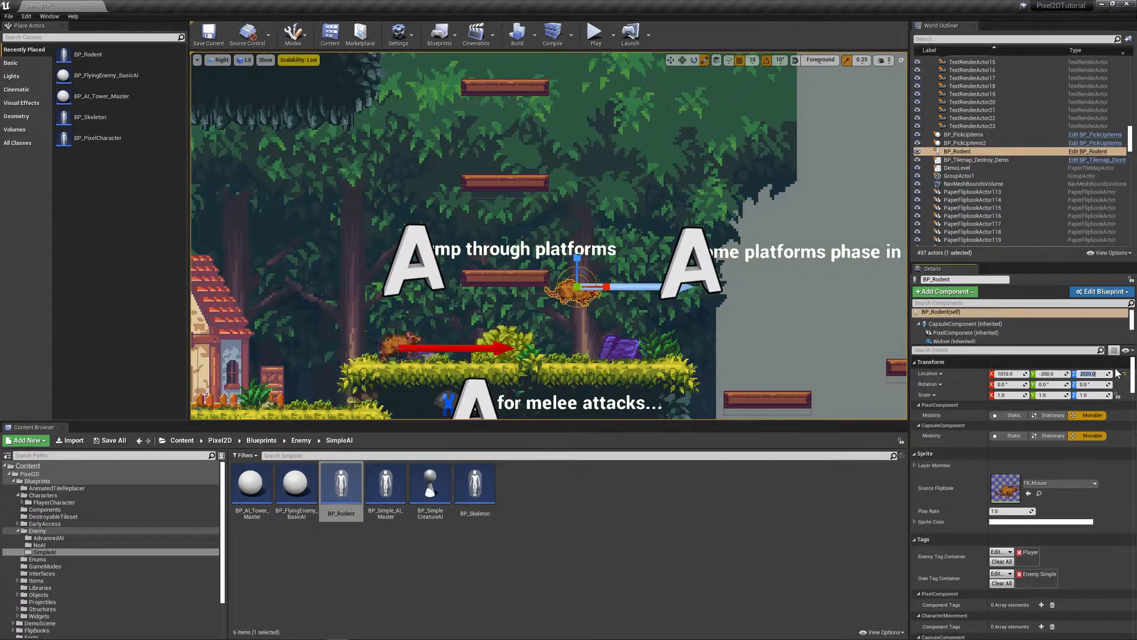
pyautogui.press('Return')
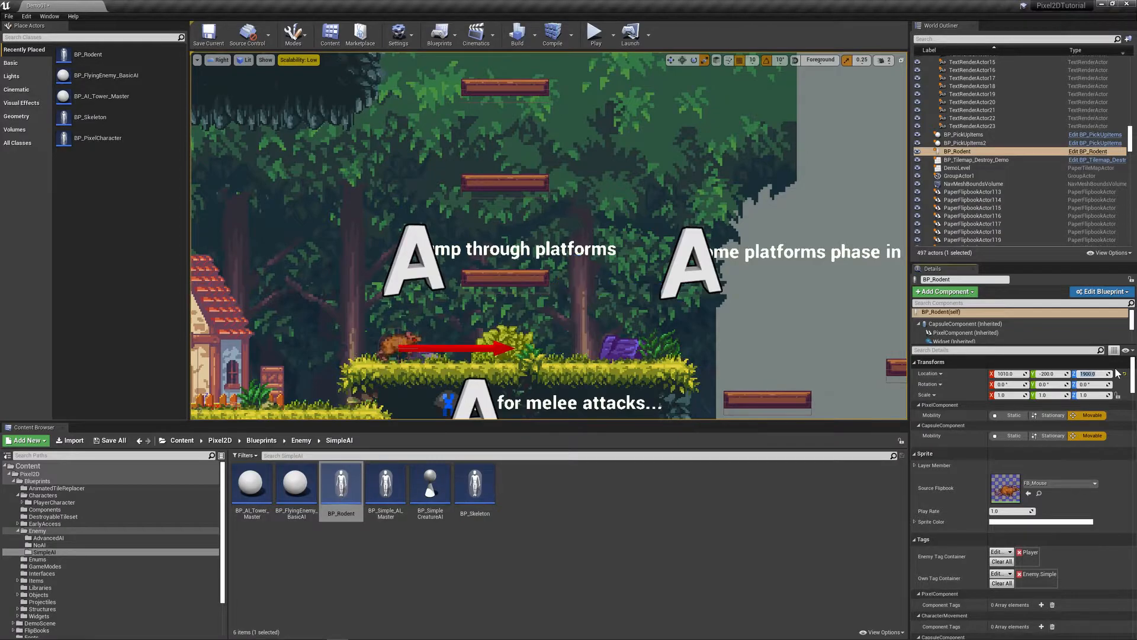
pyautogui.press('f')
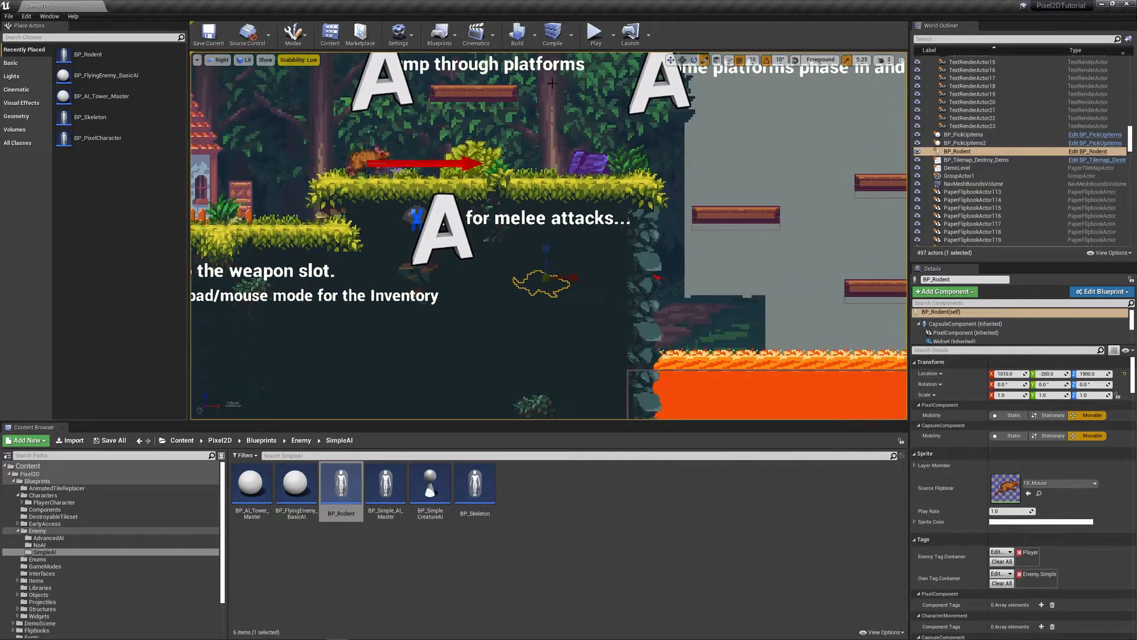
pyautogui.moveTo(546, 251); pyautogui.dragTo(546, 103)
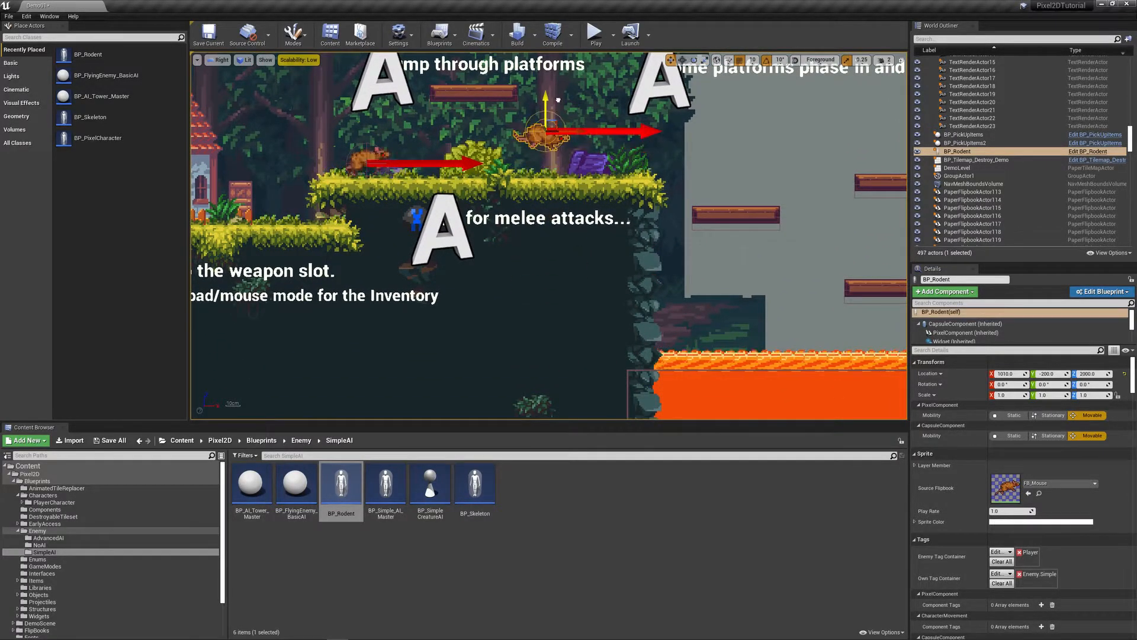
pyautogui.press('f')
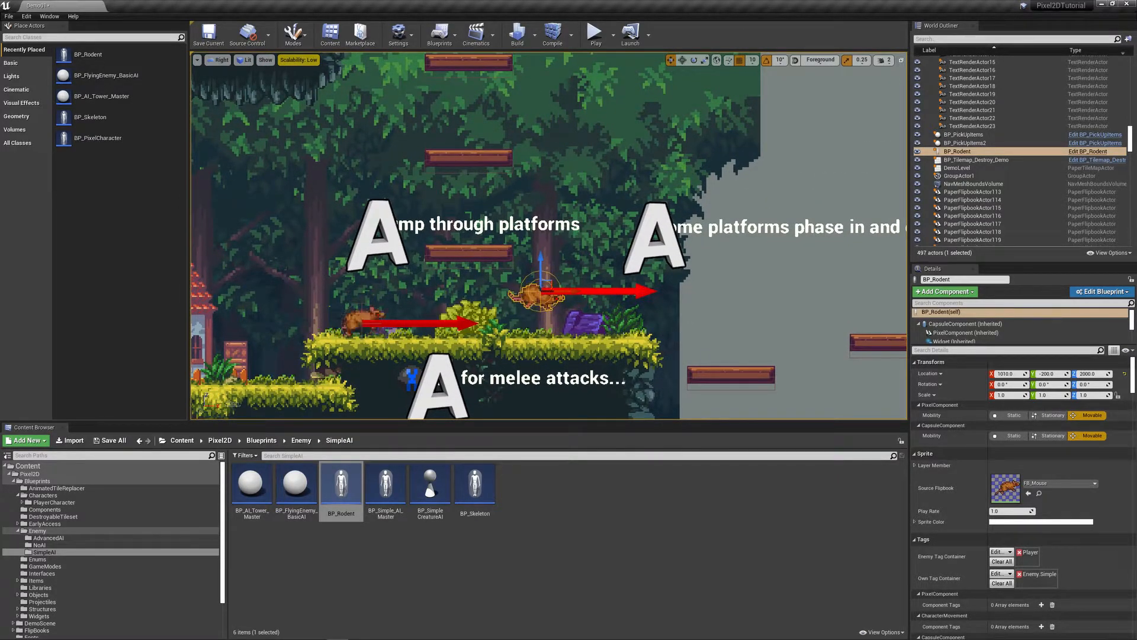
# Rotate the rodent by 180° to face the house and raise it to Z 2060.
pyautogui.press('f')
pyautogui.moveTo(525, 344); pyautogui.dragTo(498, 362, button='right')
pyautogui.press('e')
pyautogui.moveTo(583, 248); pyautogui.dragTo(450, 265)
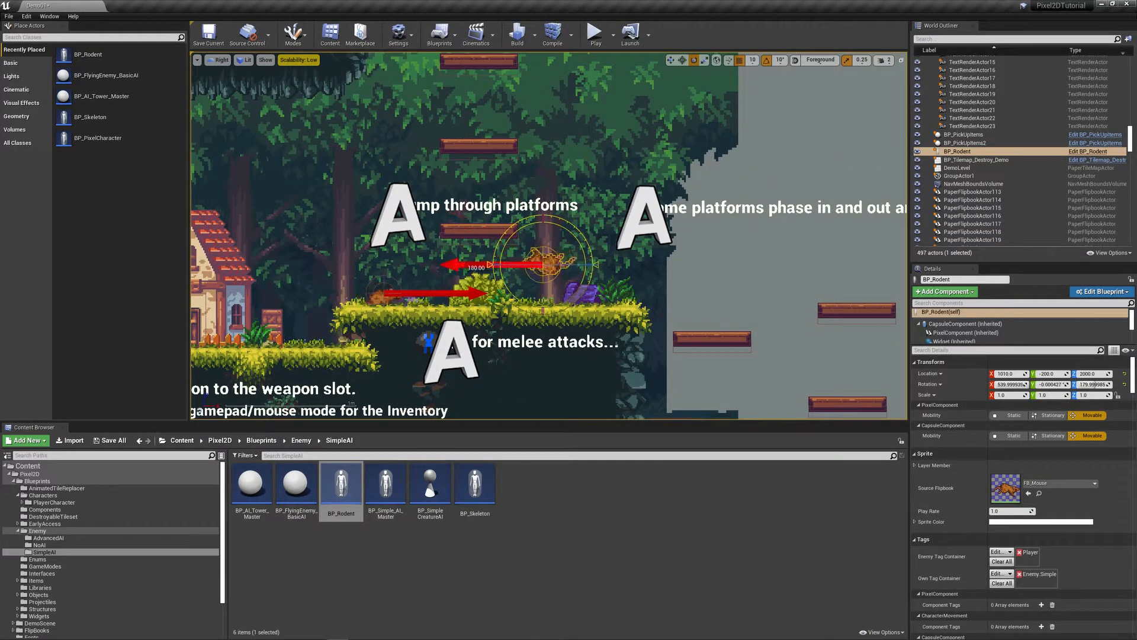
pyautogui.press('w')
pyautogui.moveTo(540, 235); pyautogui.dragTo(557, 152)
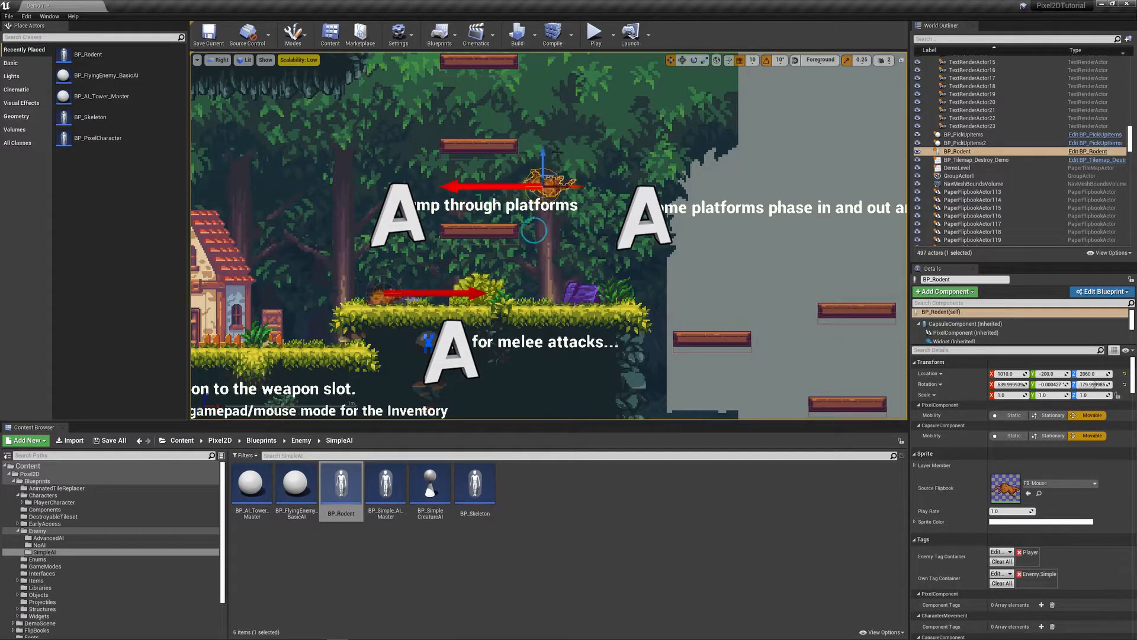